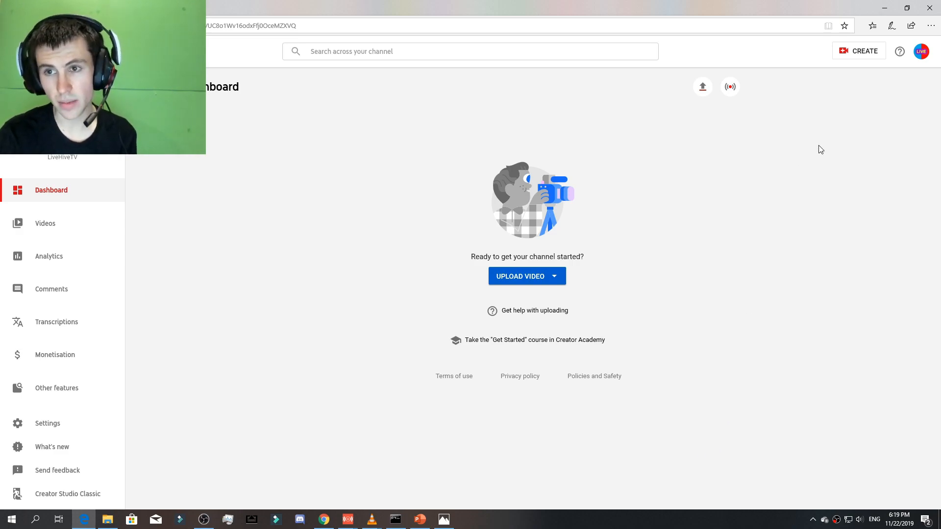
Upload the video file "My New MrBeast Shirt" from the Hello YouTube folder using the beta video upload
left_click(876, 57)
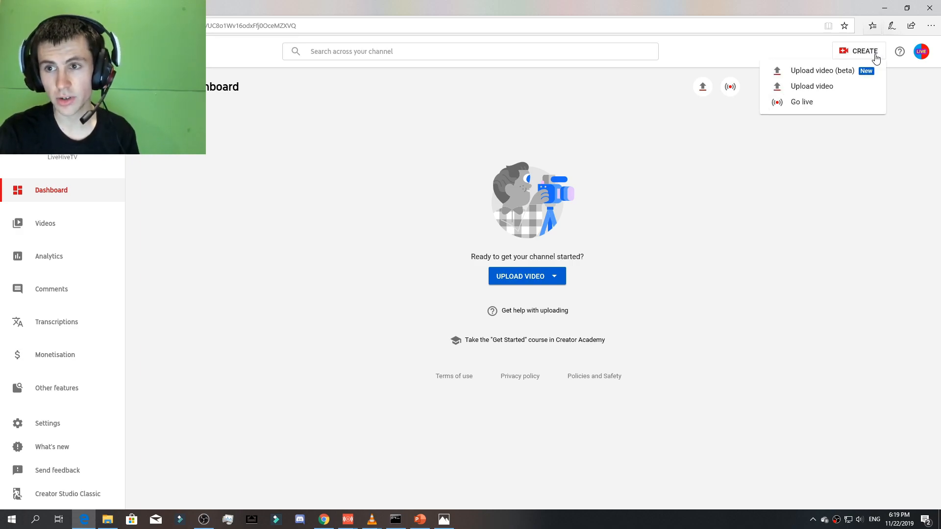
left_click(822, 73)
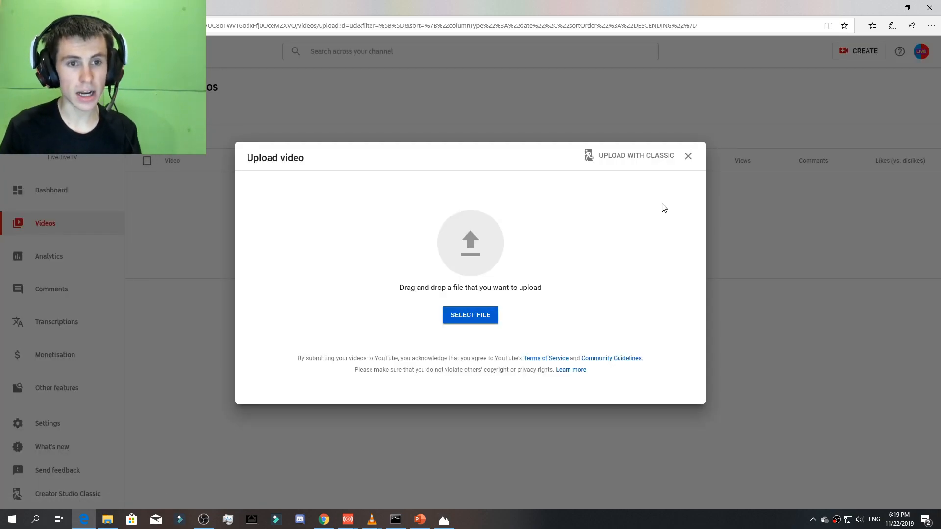
left_click(487, 319)
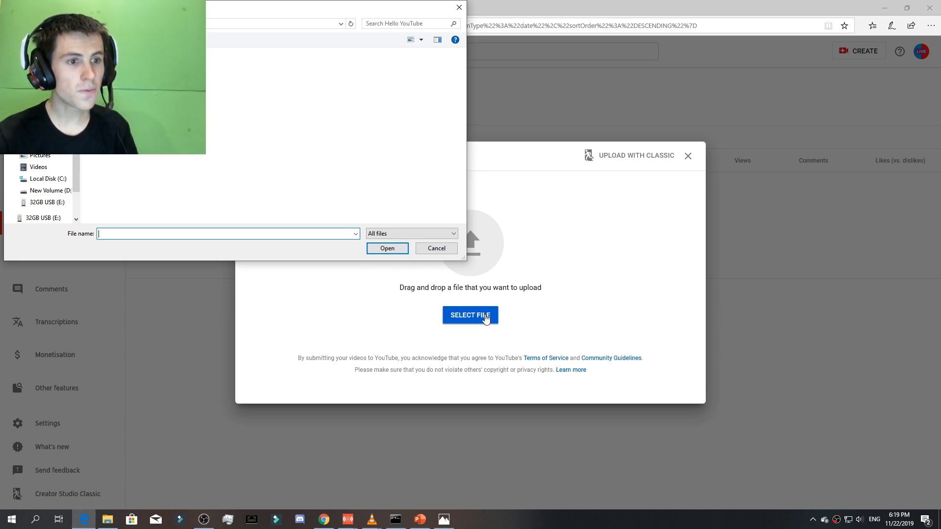
left_click(45, 120)
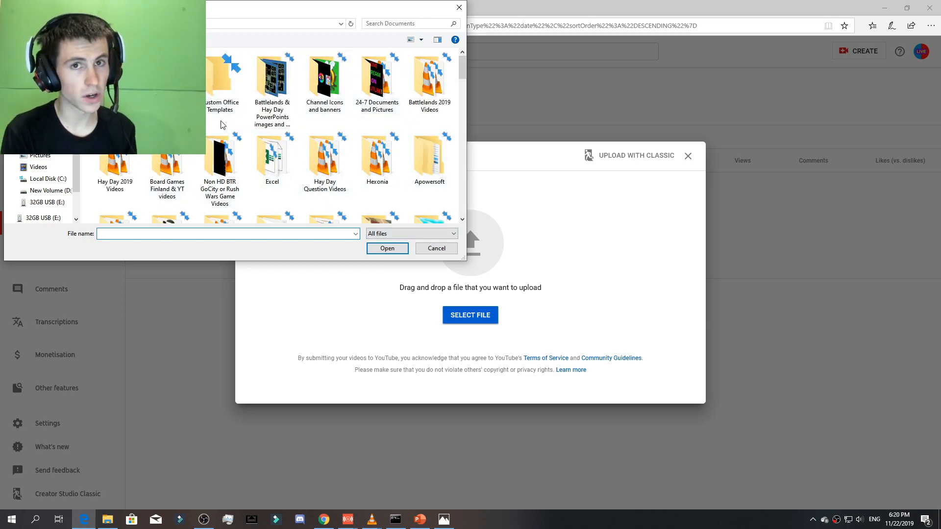
double_click(167, 81)
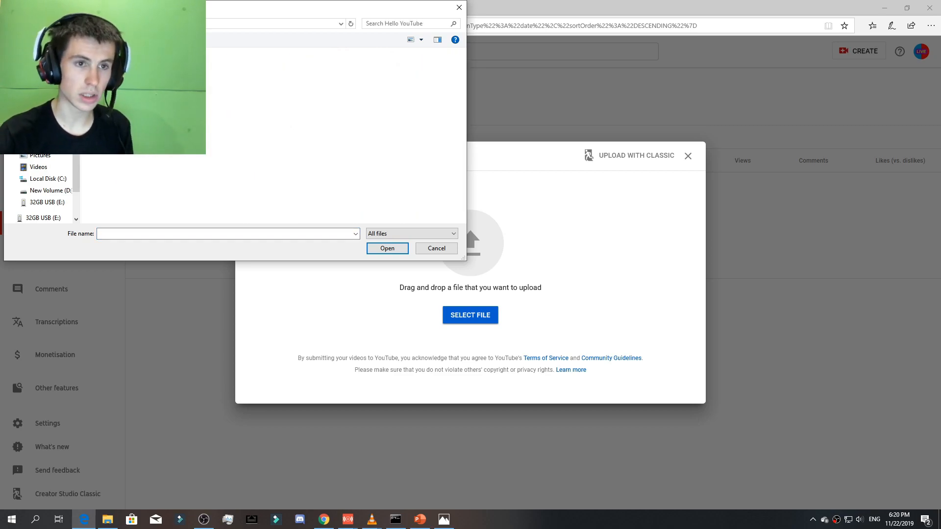
type("My New MrBeast Shirt")
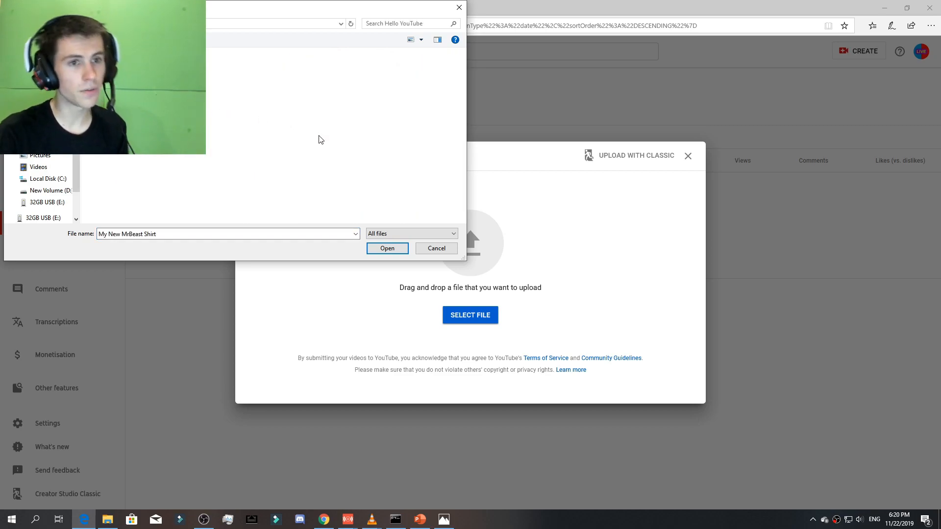
left_click(386, 248)
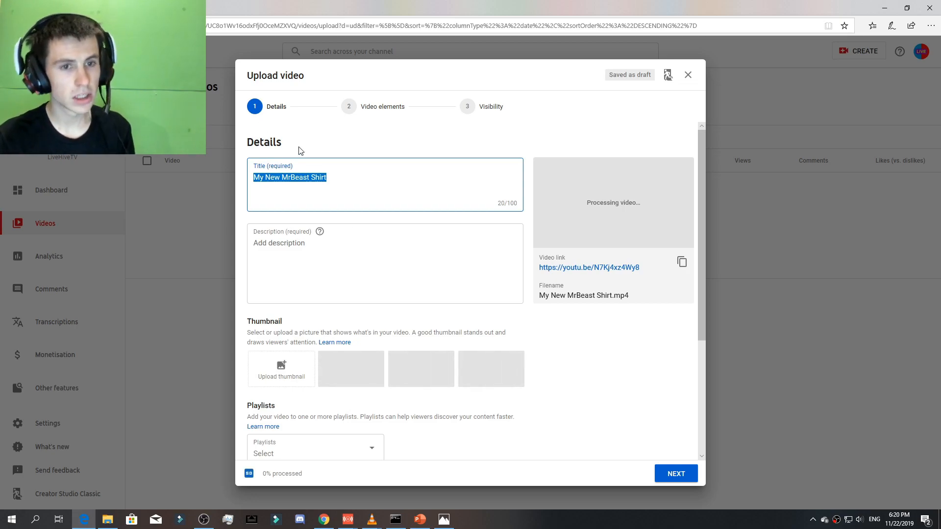
Extend the video title to "My New MrBeast Shirt! This is my very first YouTube video! :)"
left_click(338, 177)
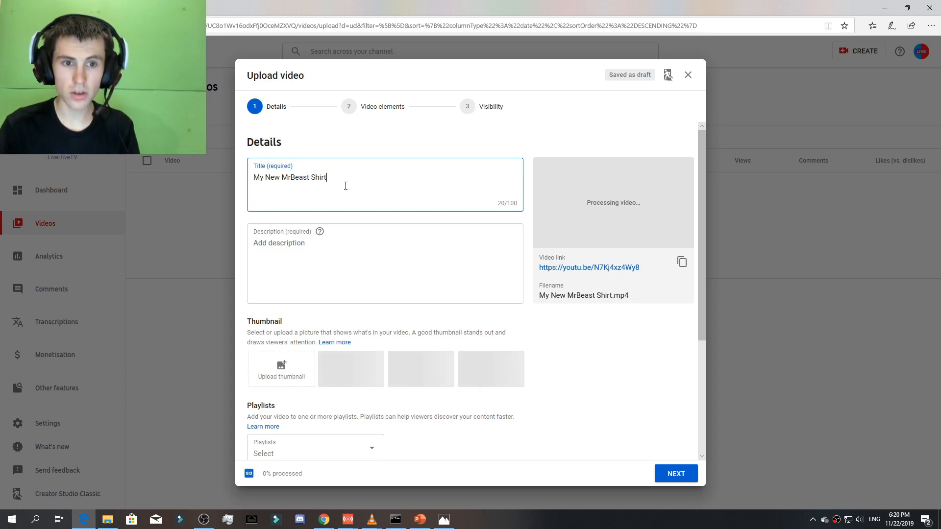
type("! This")
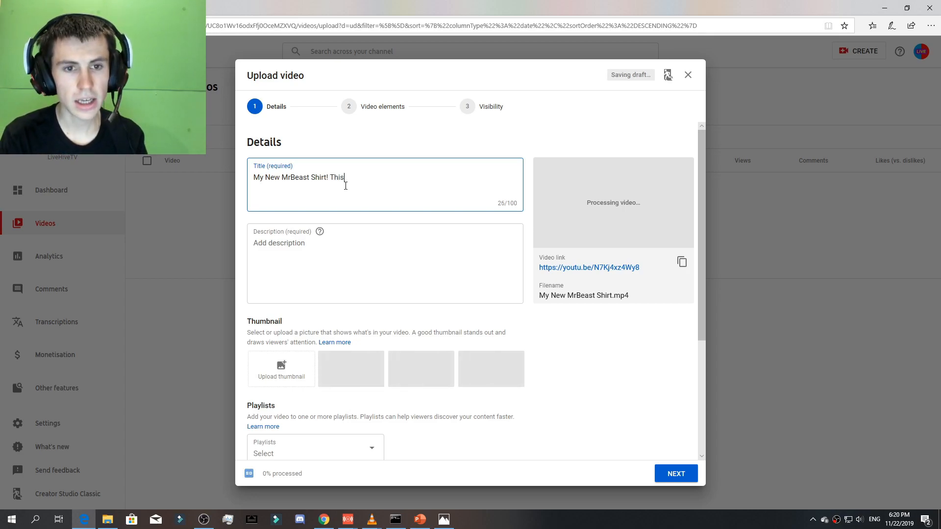
type(" is my very f")
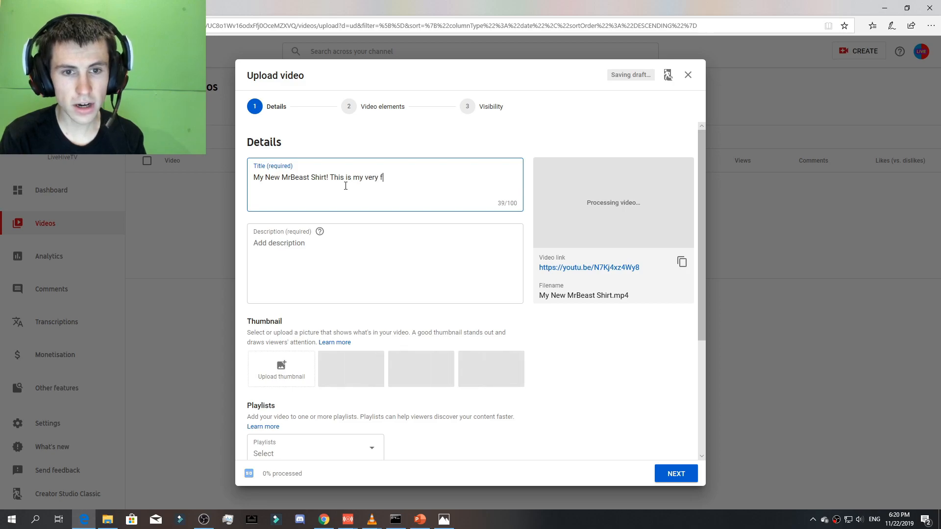
type("irst YouTube")
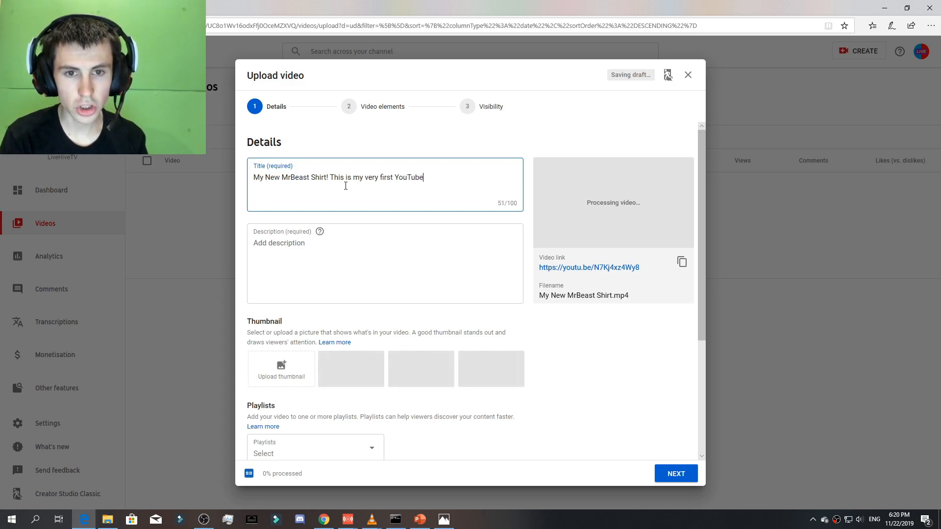
type(" video! :)")
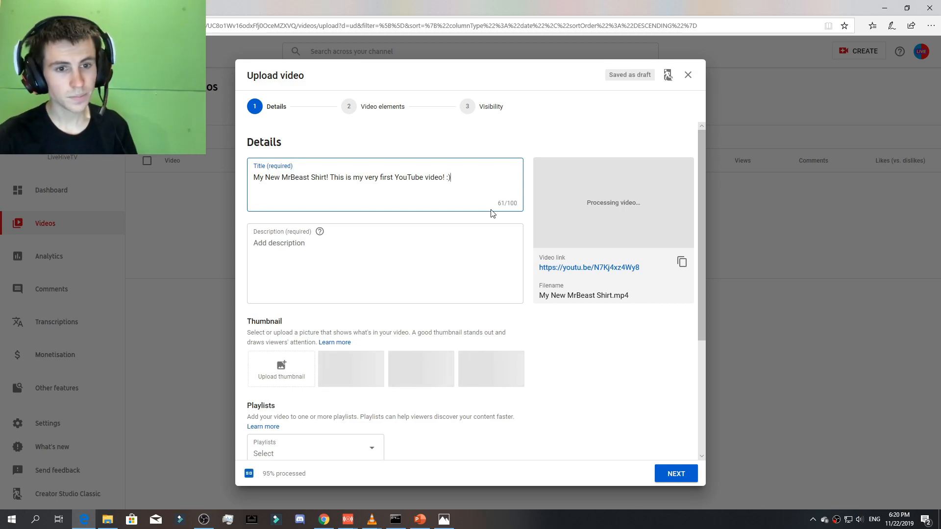
Enter "Hello YouTube! :)" as the video description
left_click(395, 248)
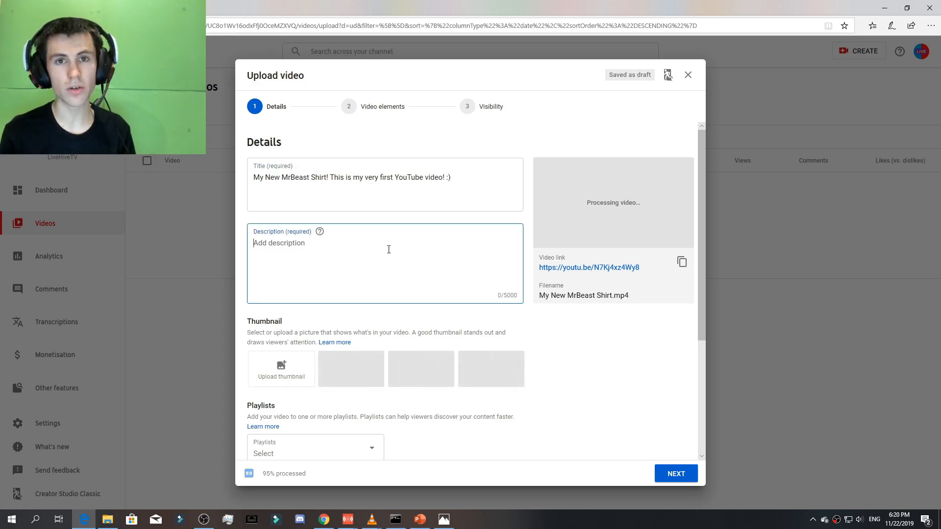
type("Hello YouTube!")
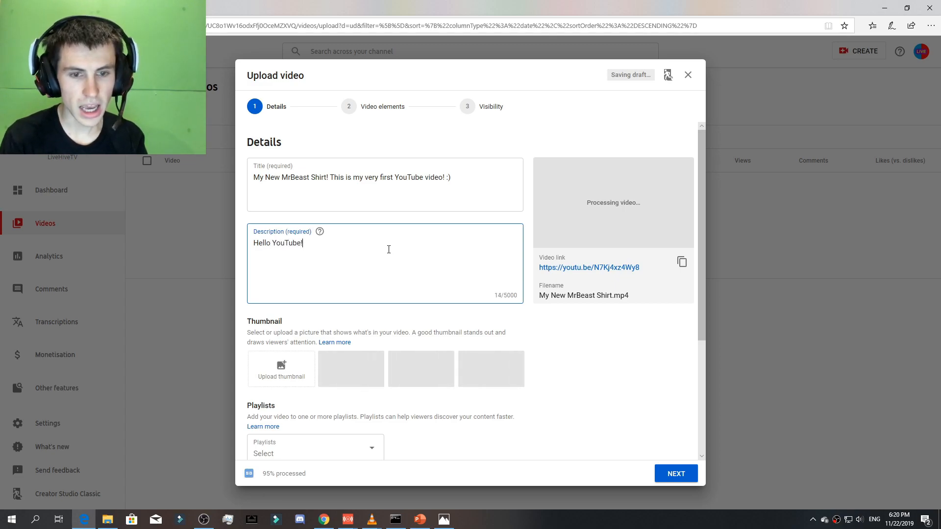
type(" :)")
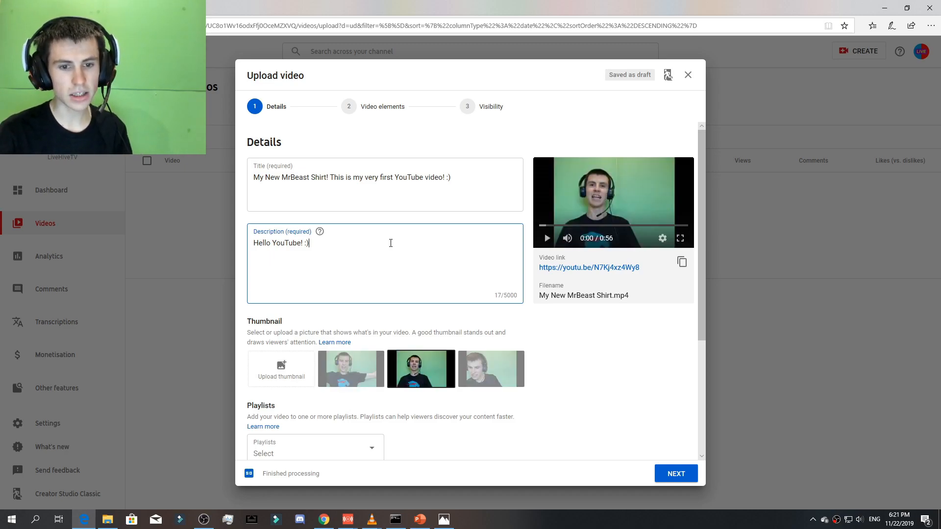
Try each of the three suggested video frames as the thumbnail, ending on the first one
scroll(390, 245, "down", 1)
left_click(360, 314)
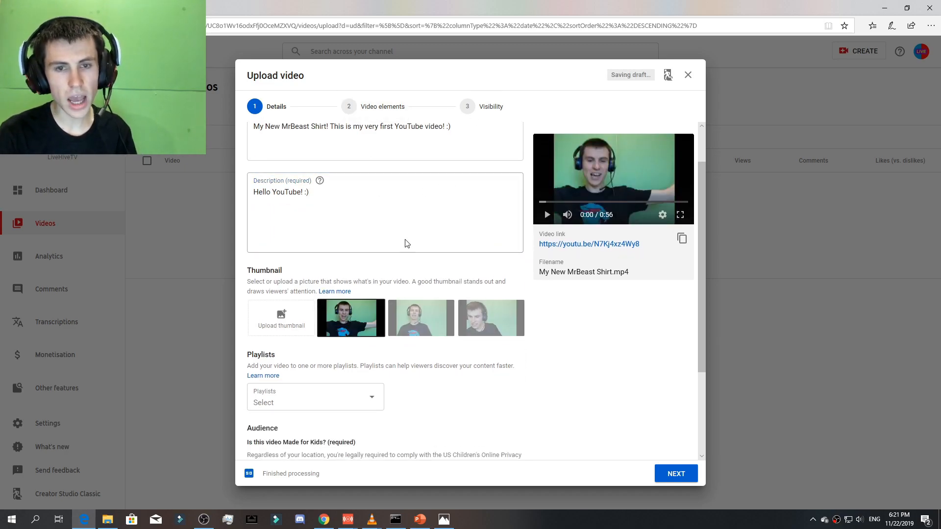
scroll(405, 244, "up", 1)
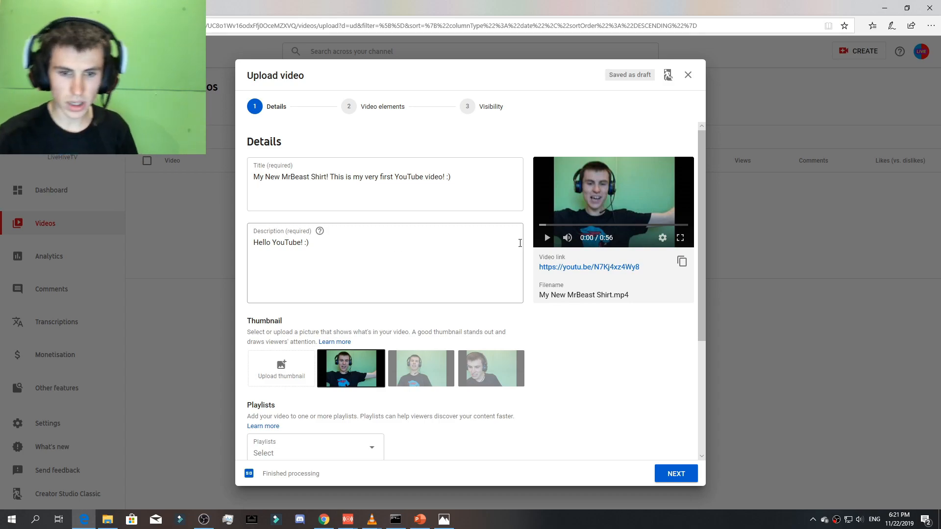
left_click(488, 382)
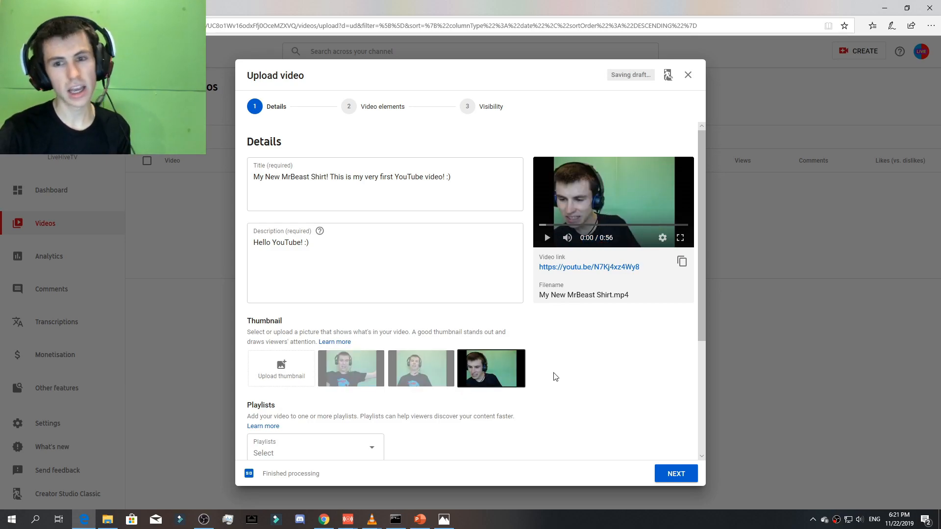
left_click(431, 379)
left_click(340, 383)
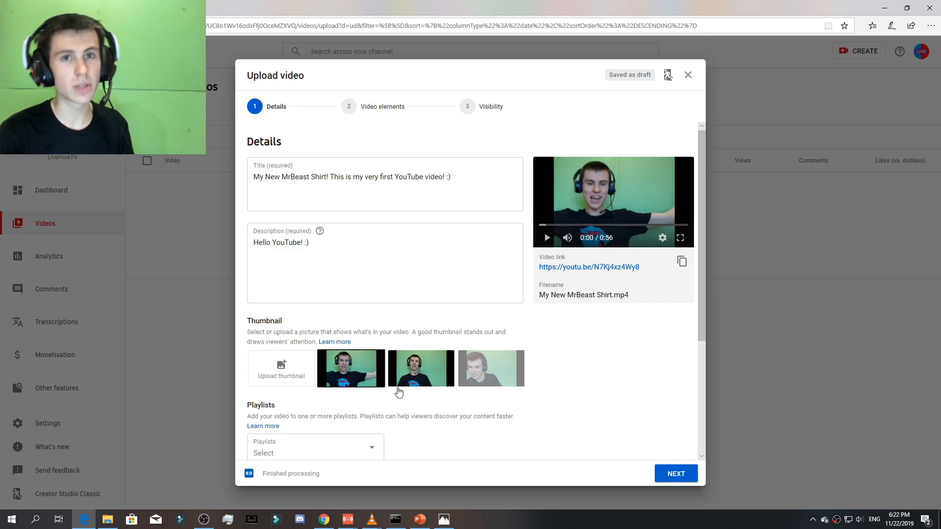
left_click(273, 367)
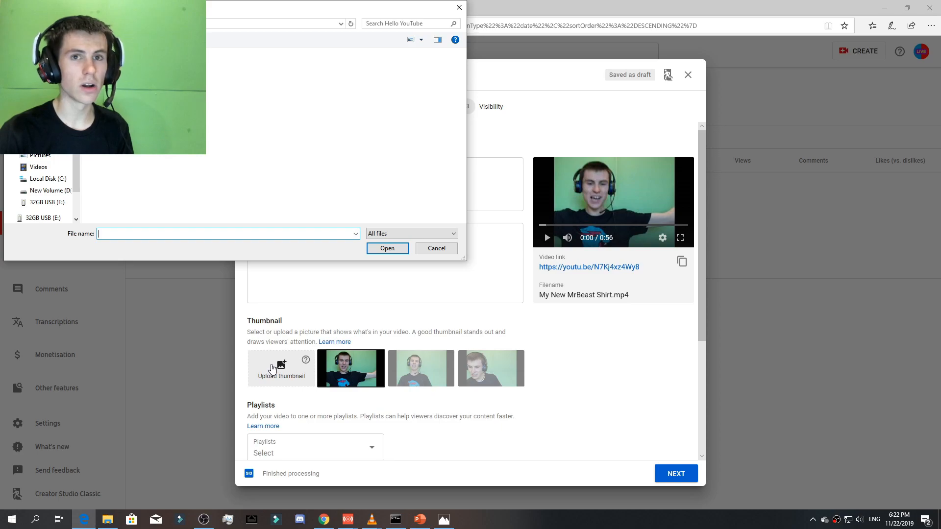
type("My New MrBeast Shirt Thumbnail")
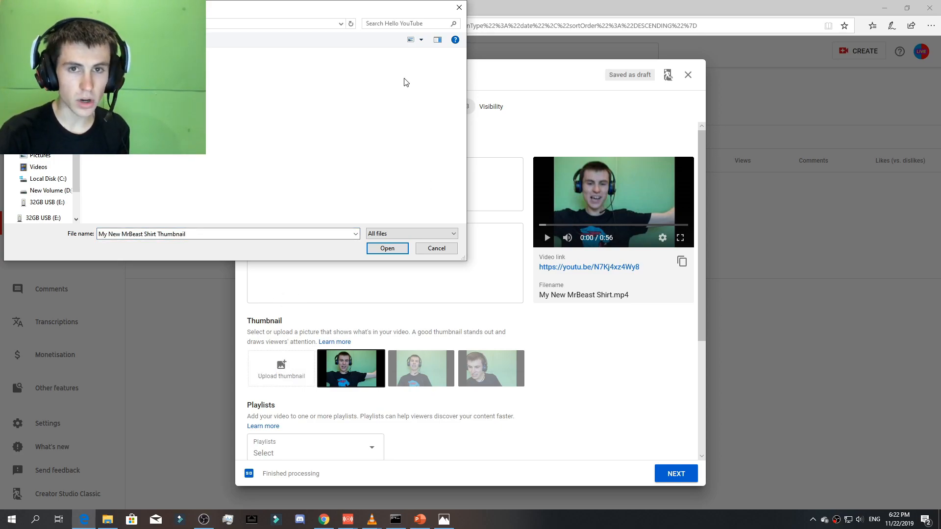
left_click(459, 7)
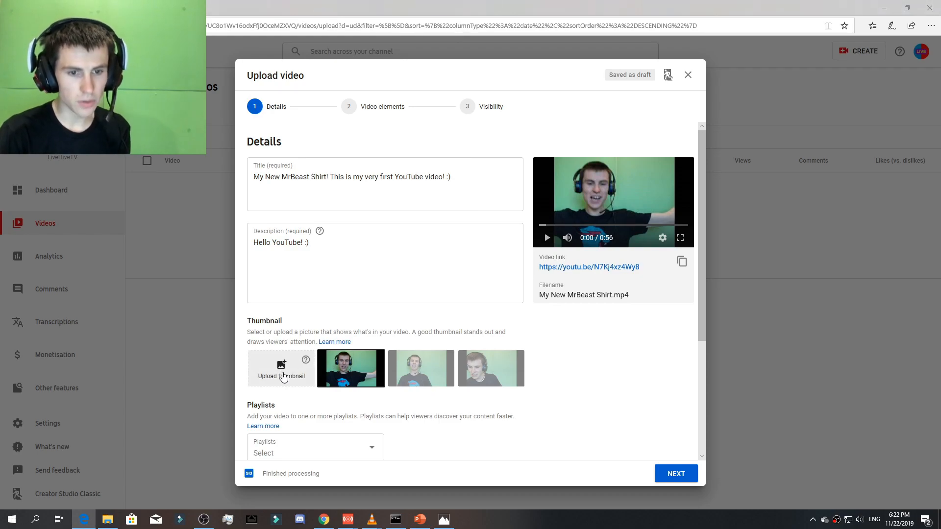
Upload the image file "My New MrBeast Shirt Thumbnail" as the video's custom thumbnail
left_click(269, 372)
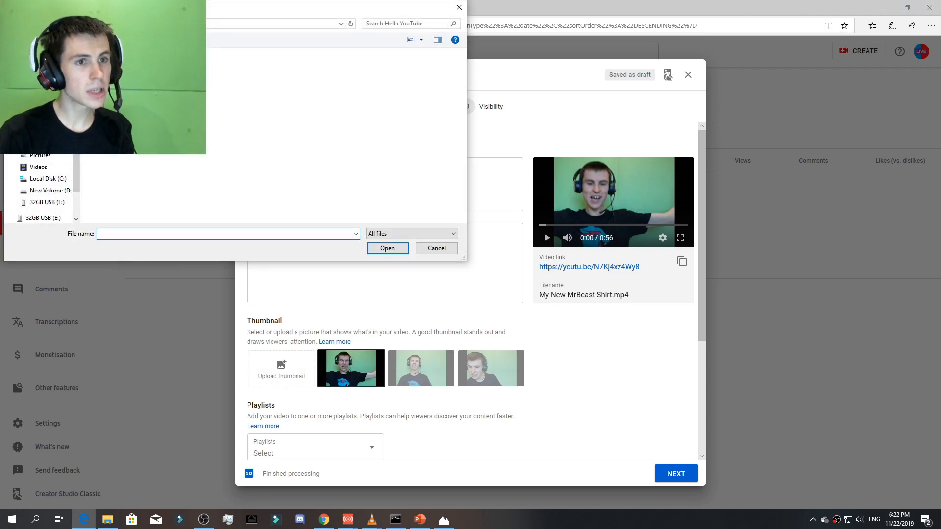
type("My New MrBeast Shirt Thumbnail")
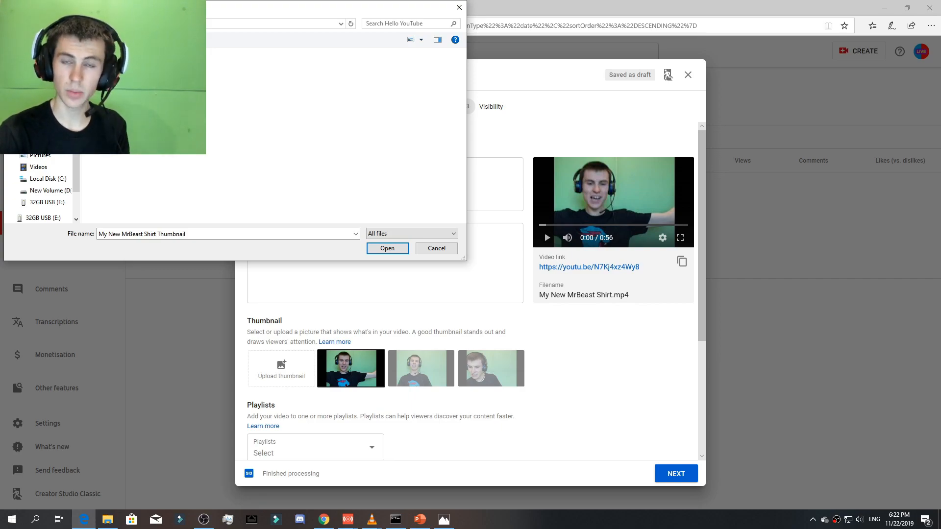
left_click(387, 248)
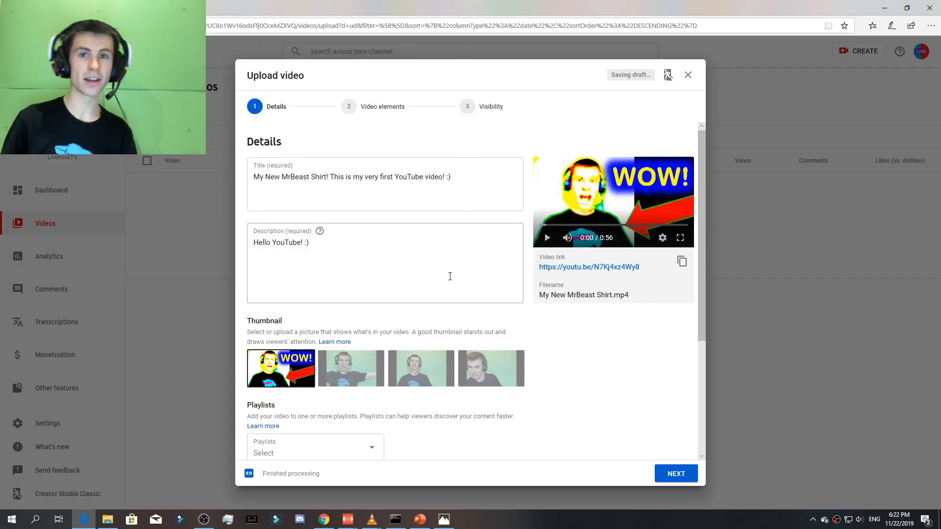
Create a new public playlist titled "My early YouTube video! :)" and add the video to it
scroll(441, 282, "down", 3)
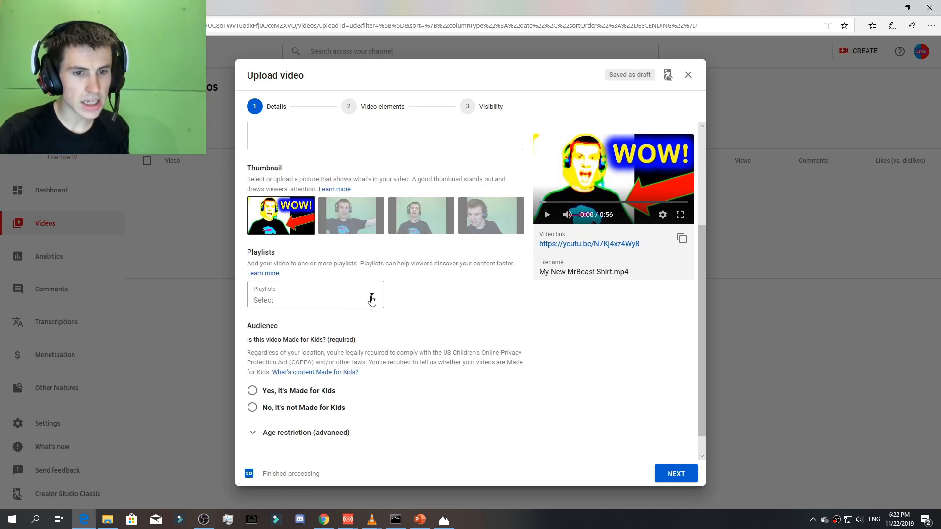
left_click(371, 296)
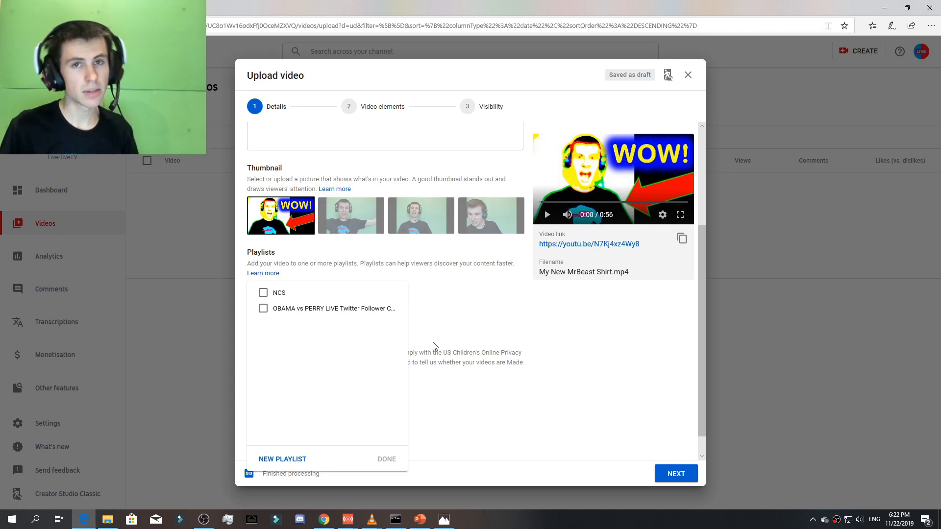
left_click(288, 463)
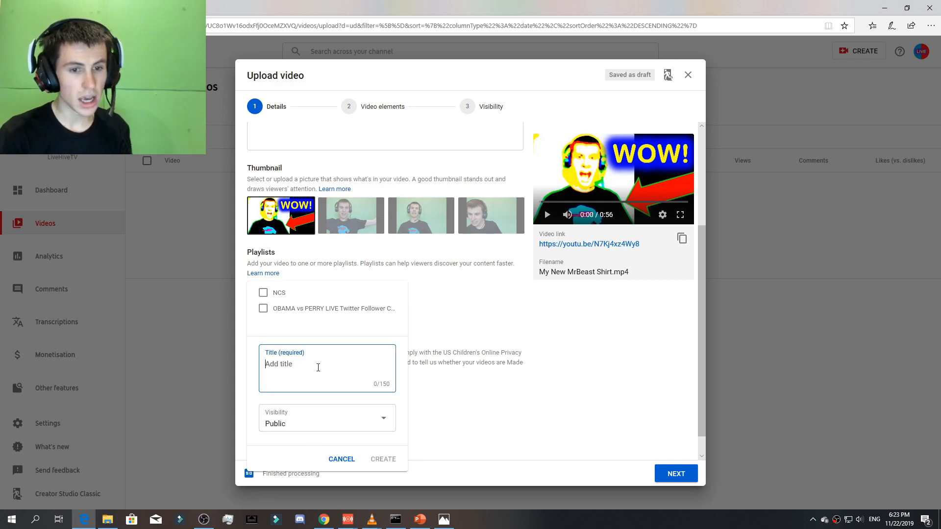
type("My ear")
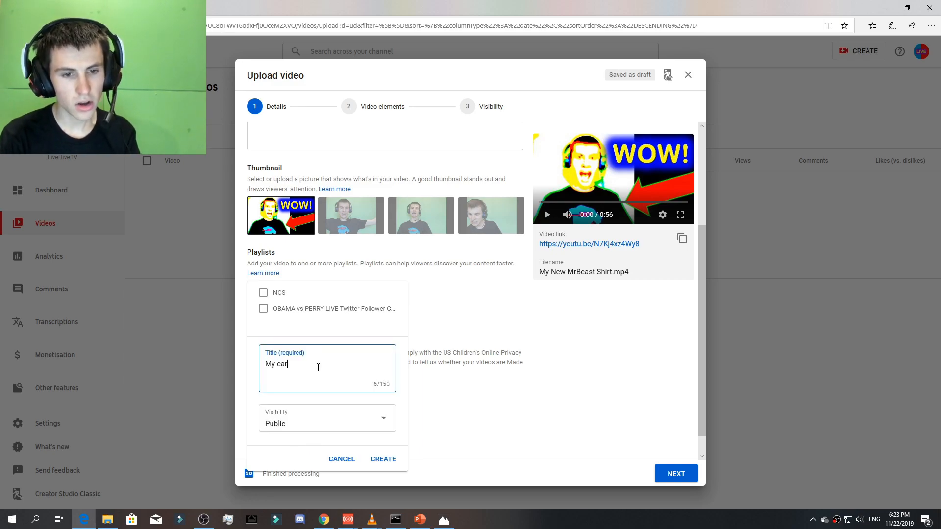
type("ly YouTube video! :)")
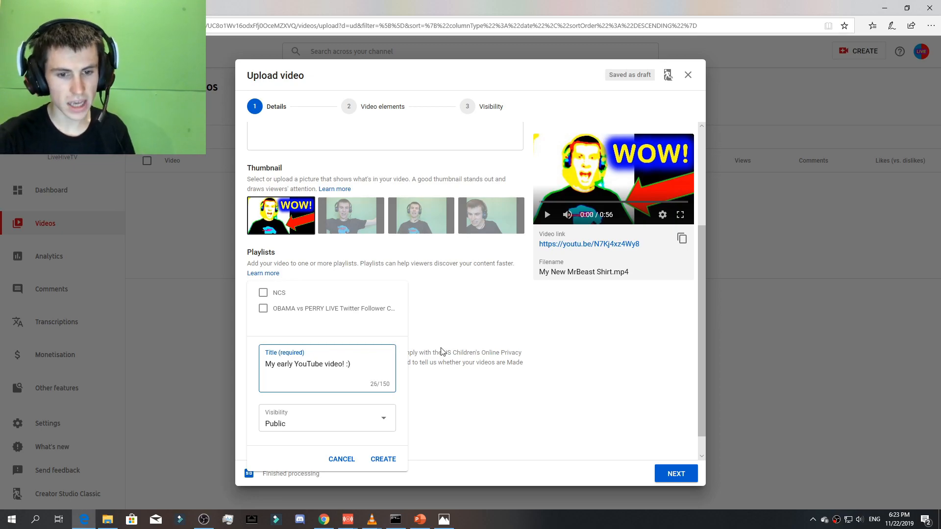
left_click(373, 427)
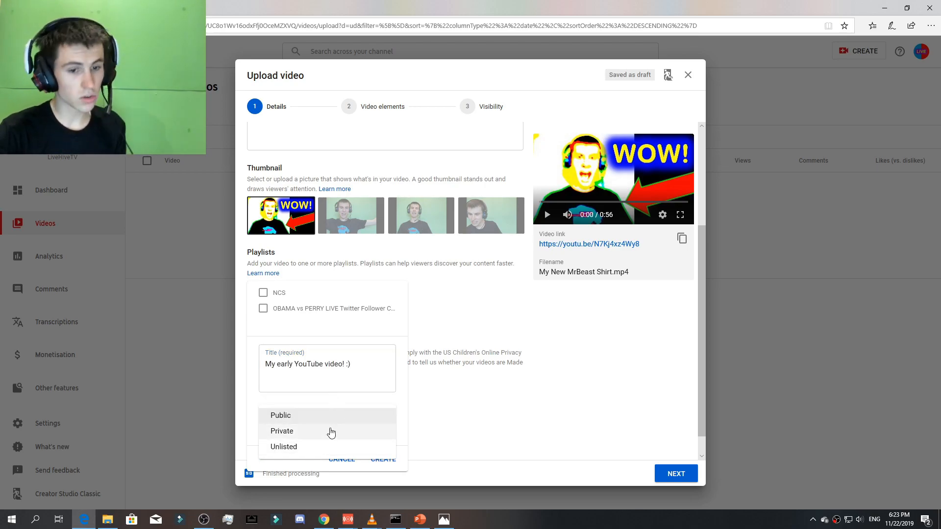
left_click(351, 403)
left_click(384, 459)
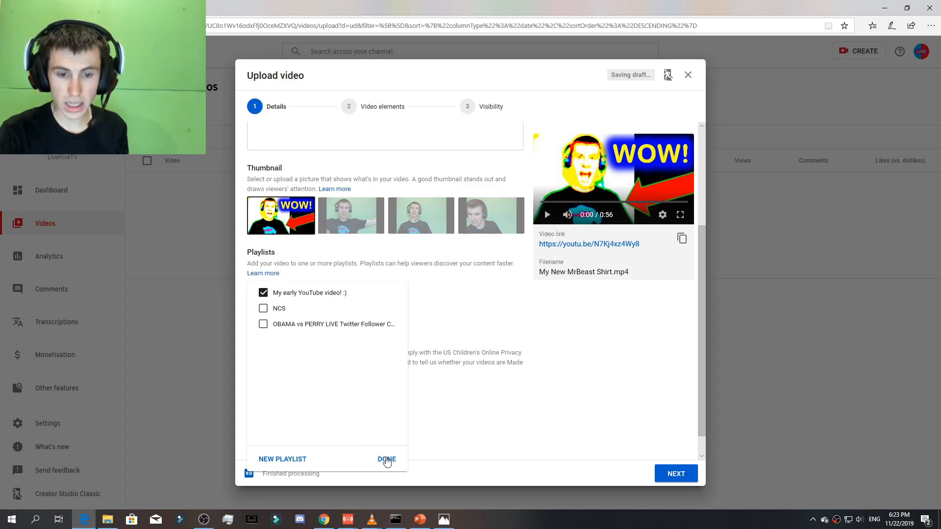
left_click(387, 460)
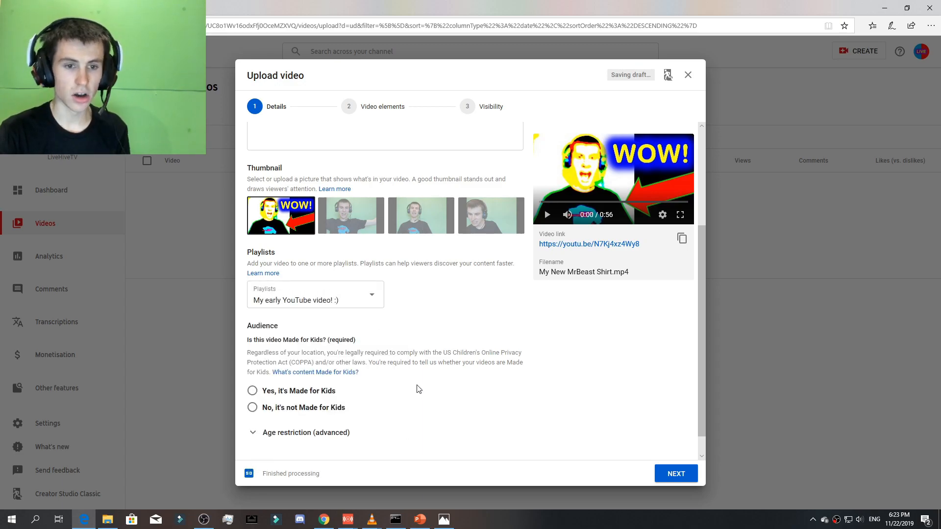
Set the video's audience to "No, it's not Made for Kids"
scroll(414, 388, "down", 1)
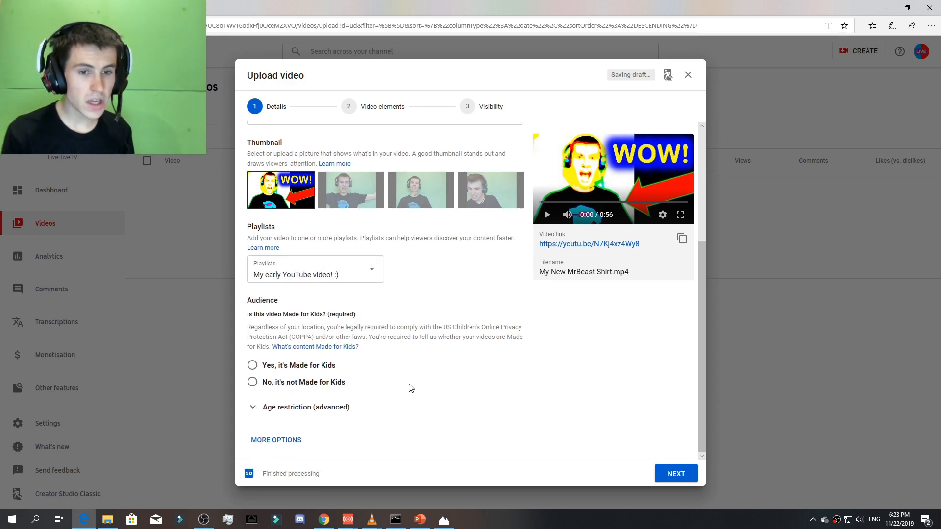
left_click(339, 386)
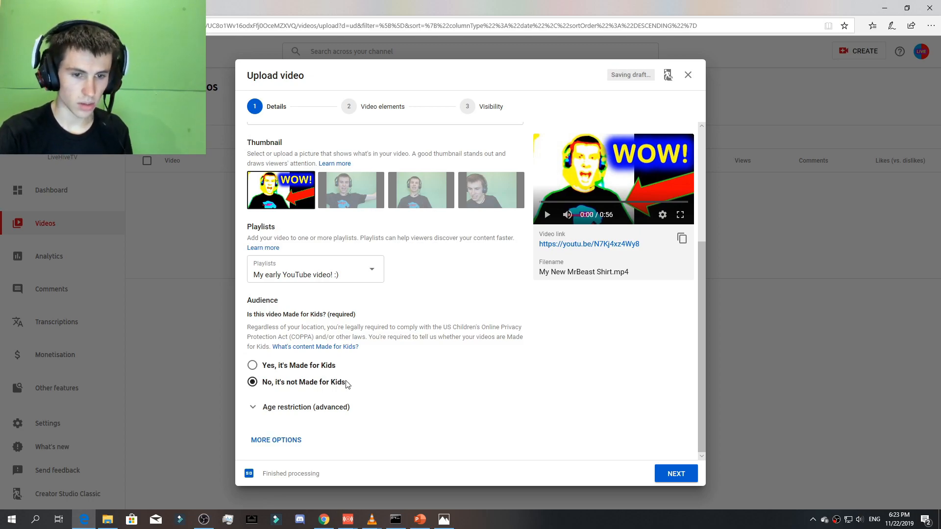
Review the advanced age restriction options for the video and collapse them again
left_click(346, 408)
scroll(363, 402, "down", 2)
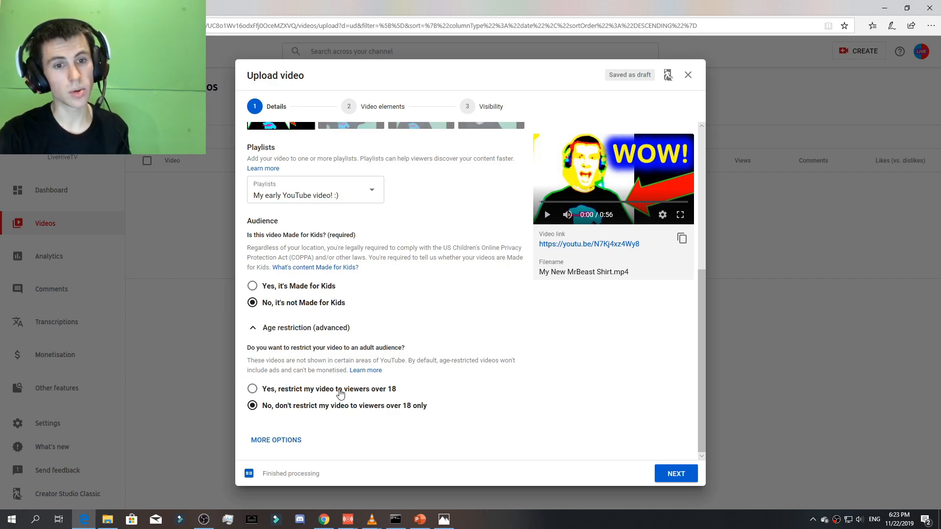
left_click(302, 329)
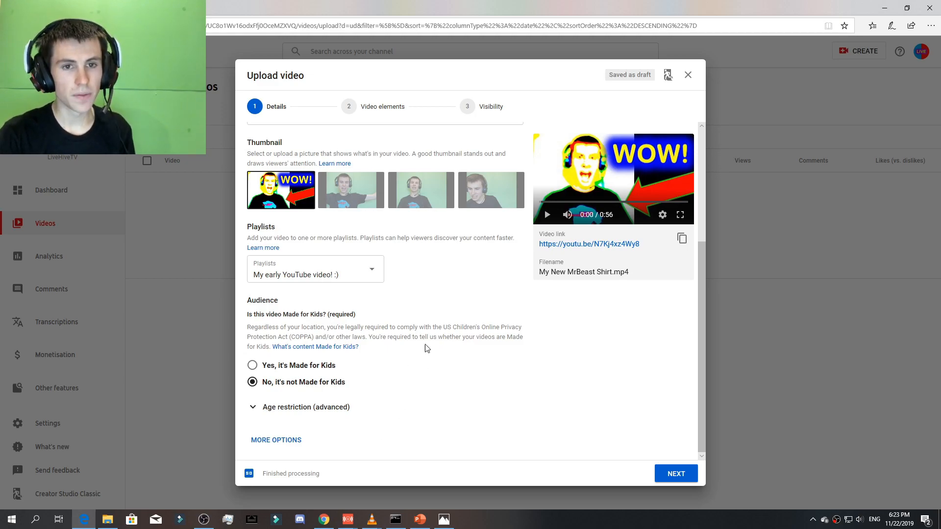
Show the additional video options below the audience settings, down to the paid promotion section
left_click(276, 440)
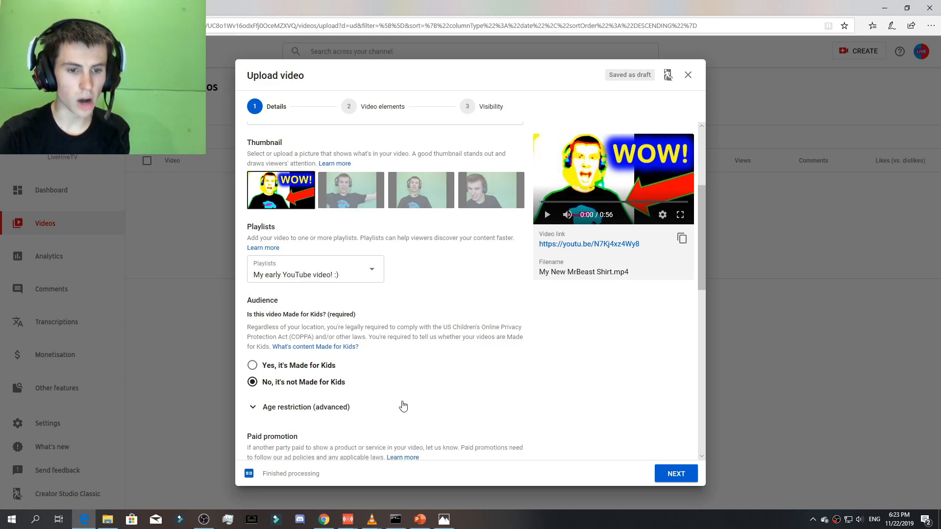
scroll(402, 405, "down", 3)
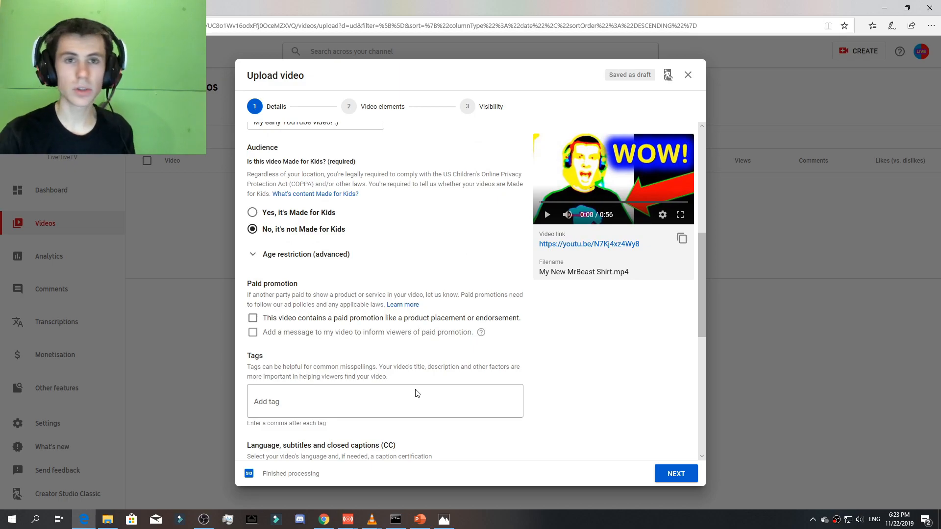
scroll(307, 343, "down", 1)
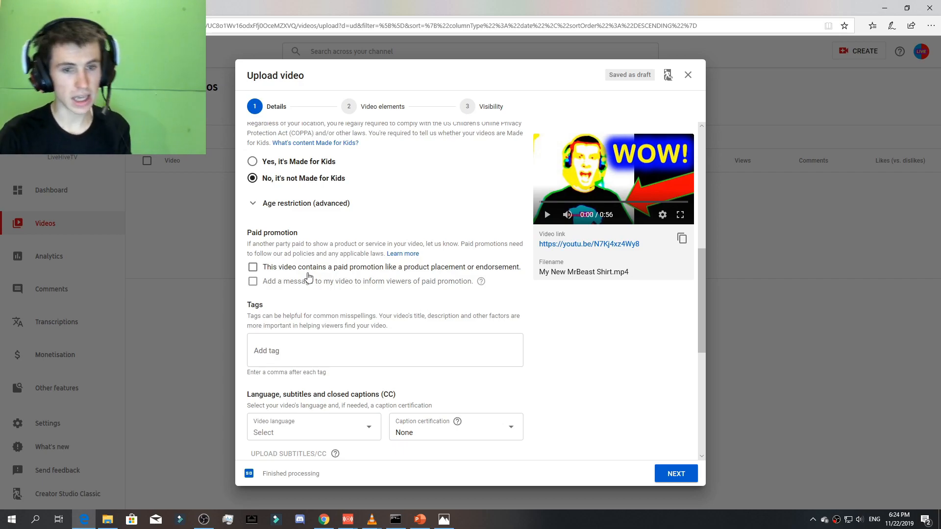
Try declaring that the video contains a paid promotion and clear the declaration again
scroll(331, 292, "down", 1)
left_click(253, 216)
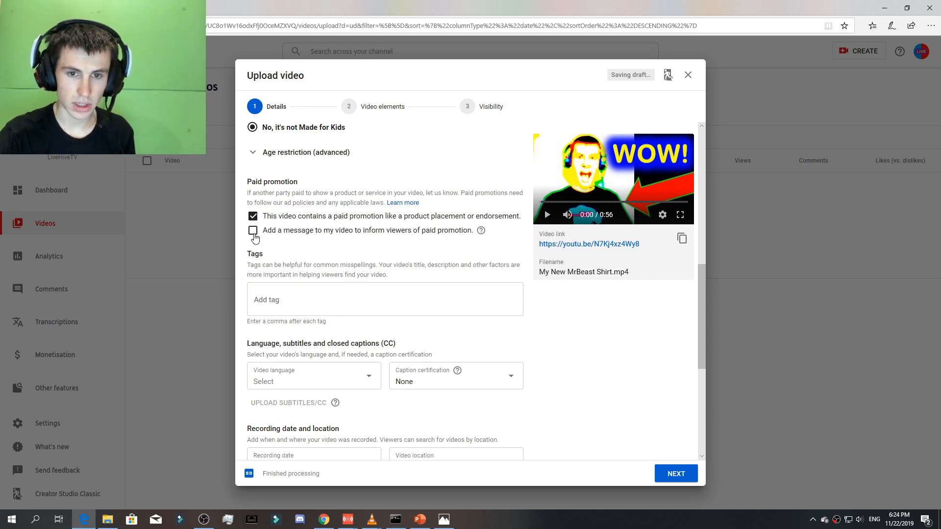
left_click(252, 218)
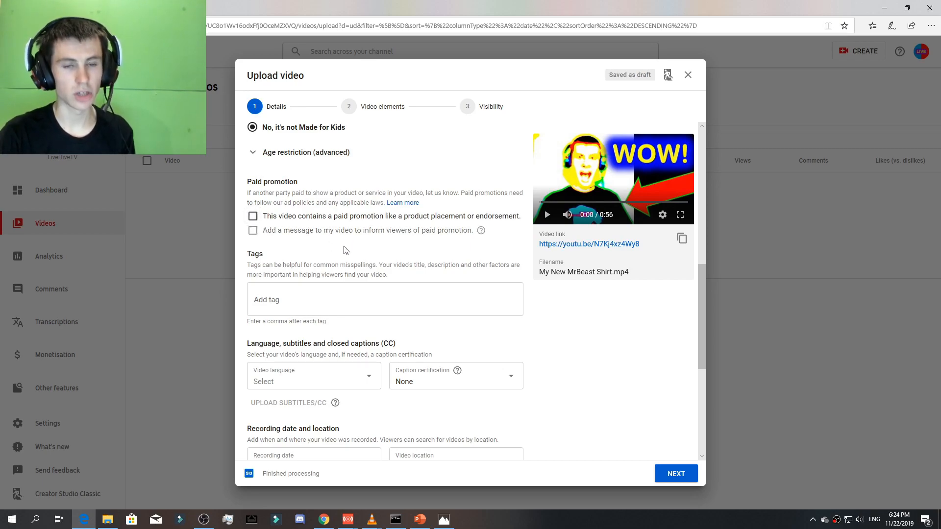
Add the tags "shirt" and "mrbeast shirt" to the video
scroll(356, 254, "down", 1)
left_click(342, 250)
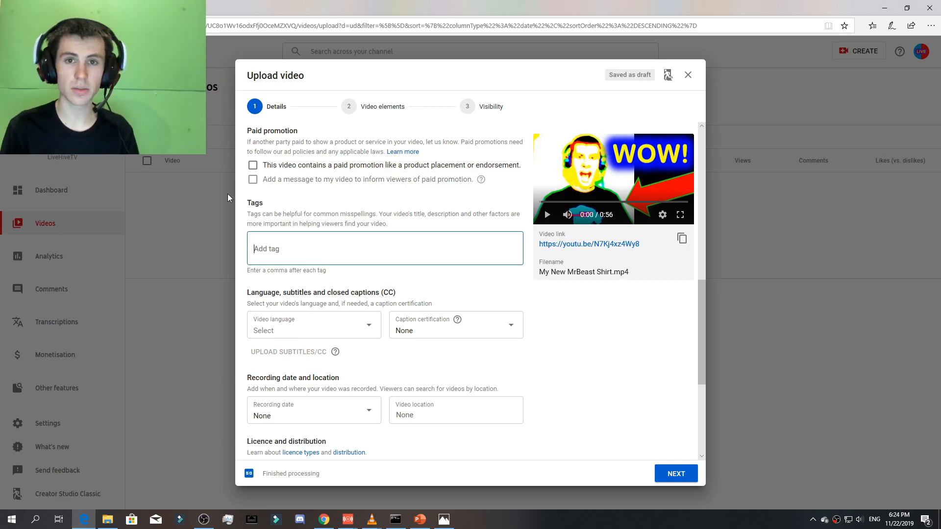
type("shirt")
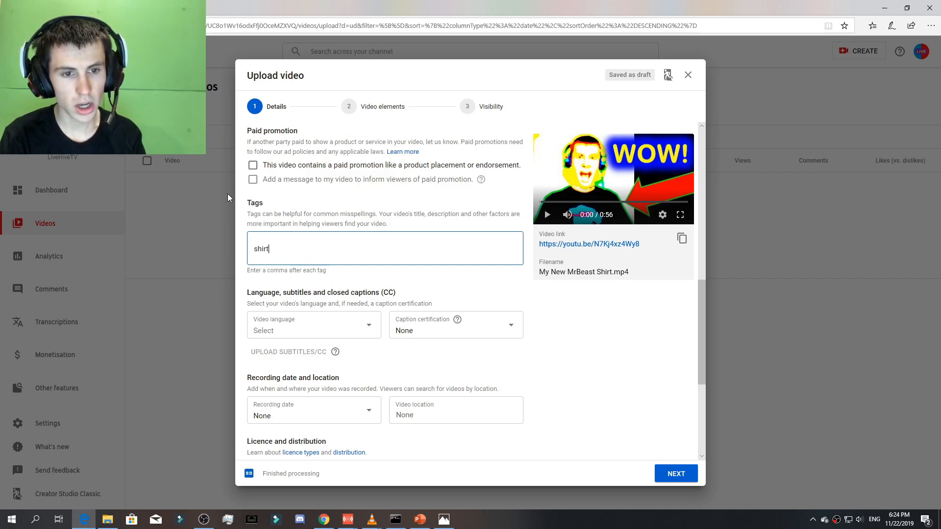
type(",mrbeast")
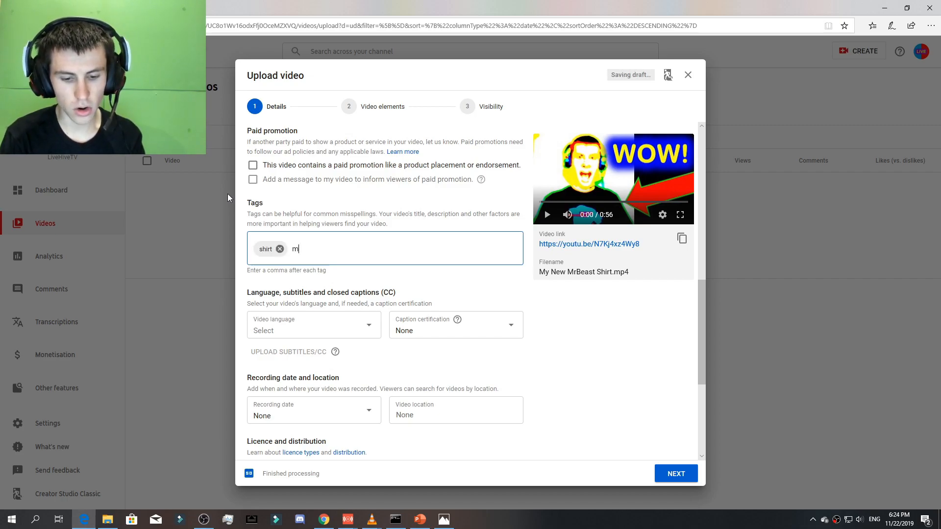
type(" shirt,")
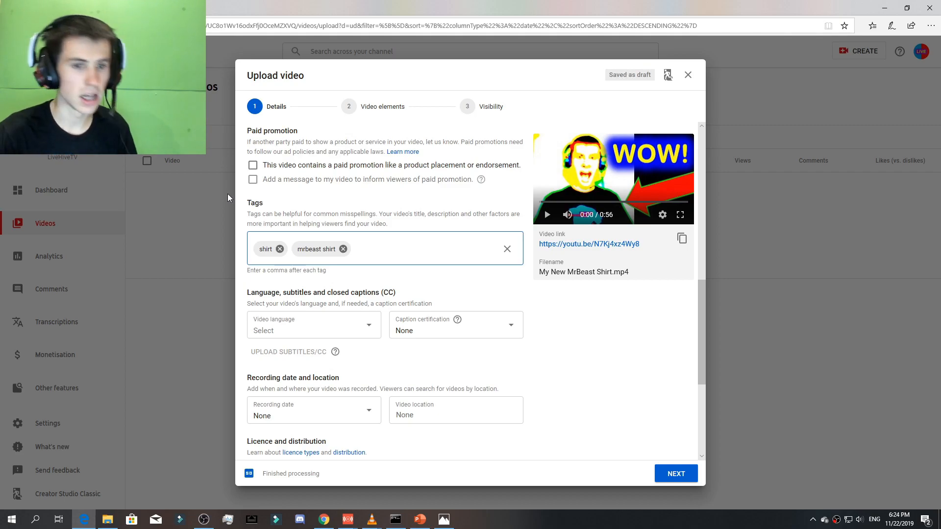
Set the video language to English
scroll(459, 365, "down", 1)
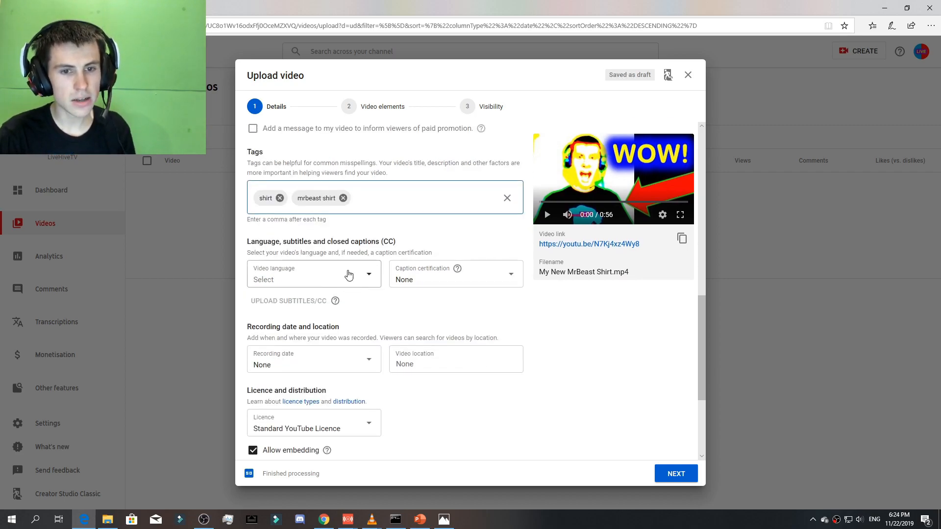
left_click(349, 274)
scroll(337, 173, "down", 2)
scroll(336, 172, "down", 12)
scroll(335, 176, "up", 7)
scroll(332, 199, "down", 2)
scroll(332, 201, "up", 4)
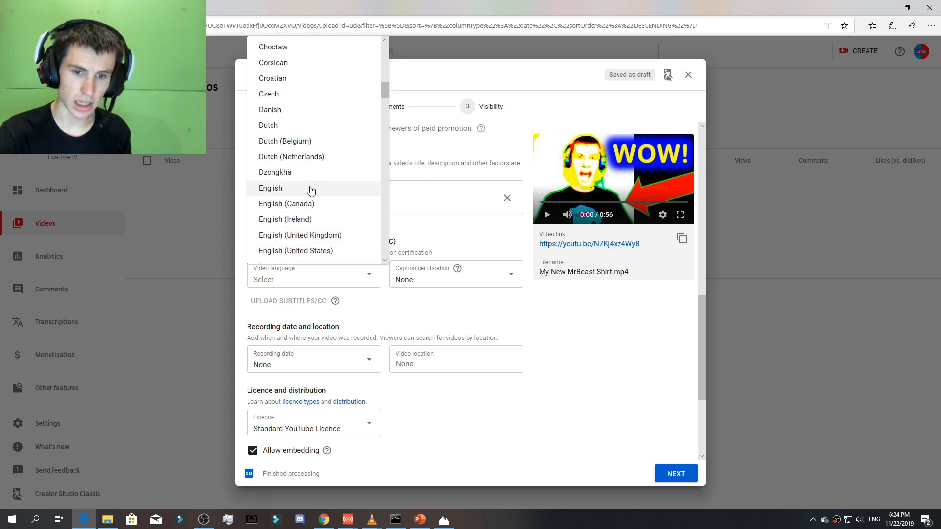
left_click(310, 190)
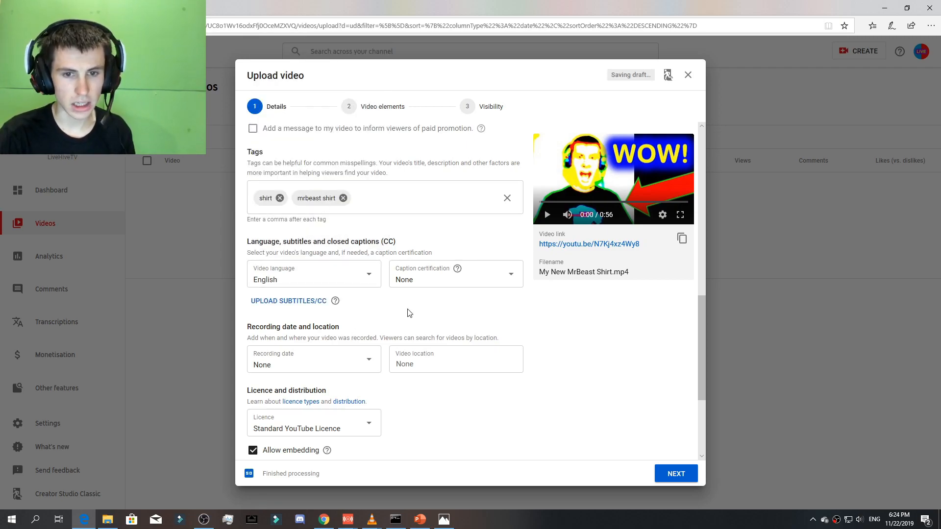
Review the caption certification choices and the help notes on subtitles and caption certification
left_click(413, 285)
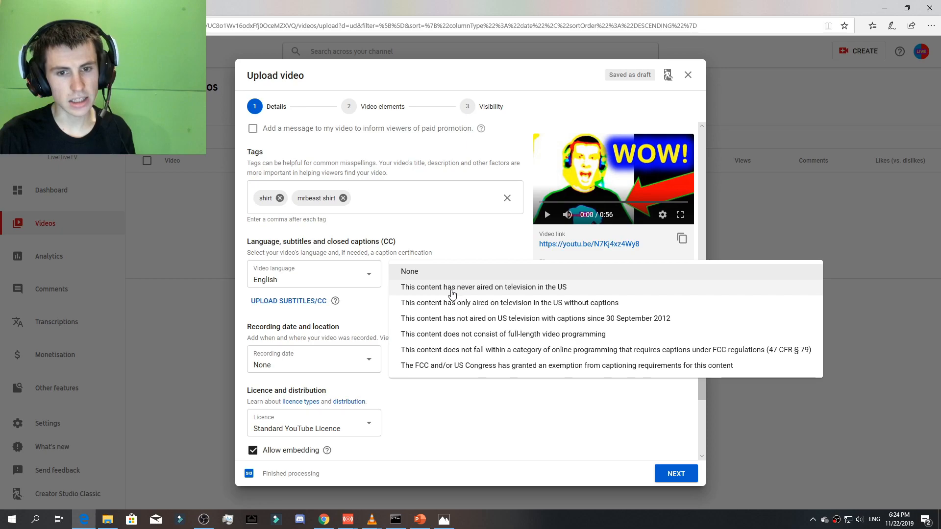
left_click(456, 252)
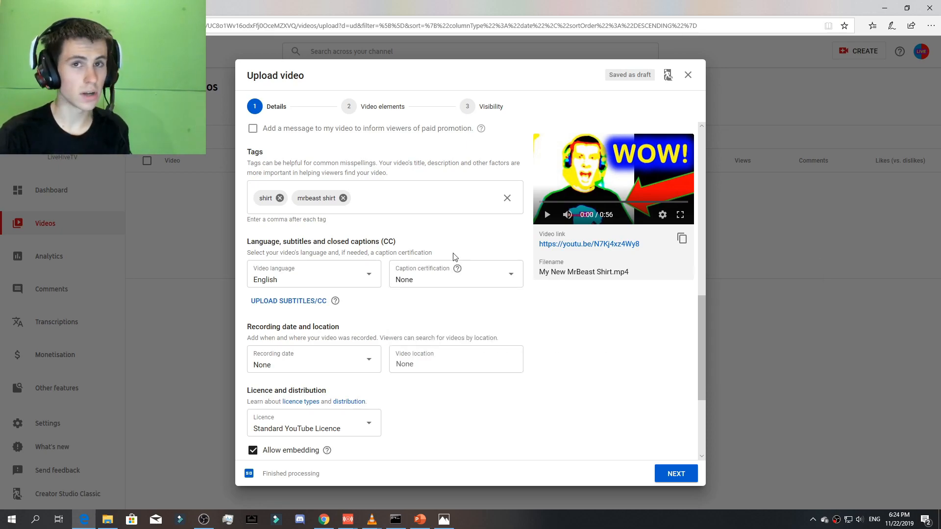
scroll(328, 234, "down", 2)
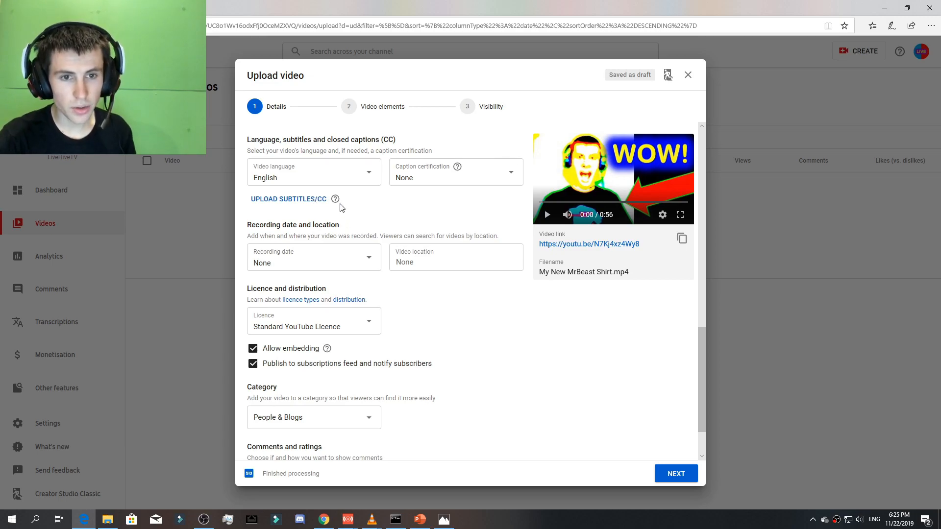
mouse_move(336, 201)
mouse_move(462, 170)
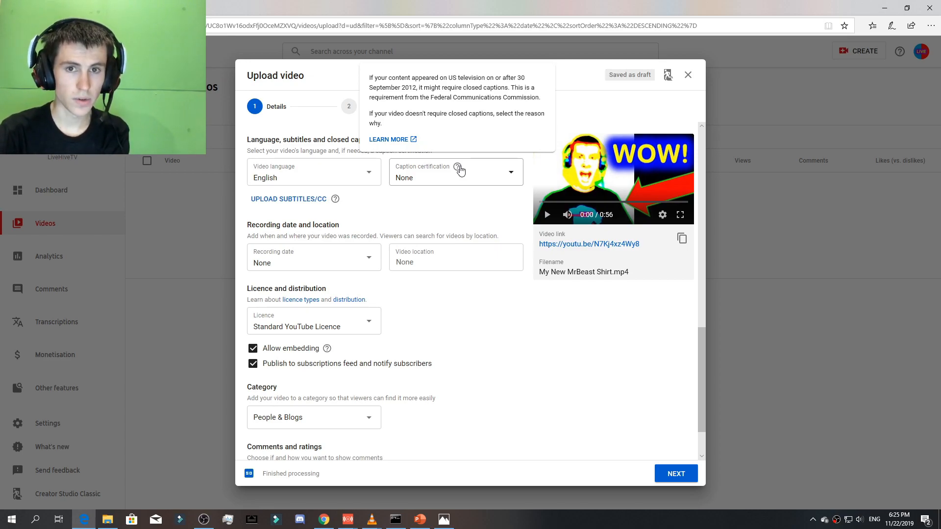
Set the video's recording date to 22 Nov 2019
scroll(422, 273, "down", 1)
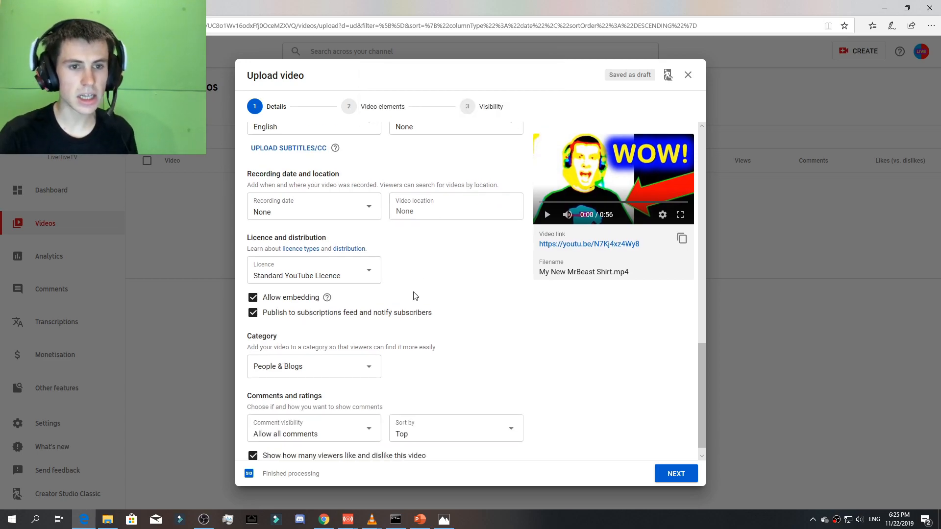
left_click(367, 210)
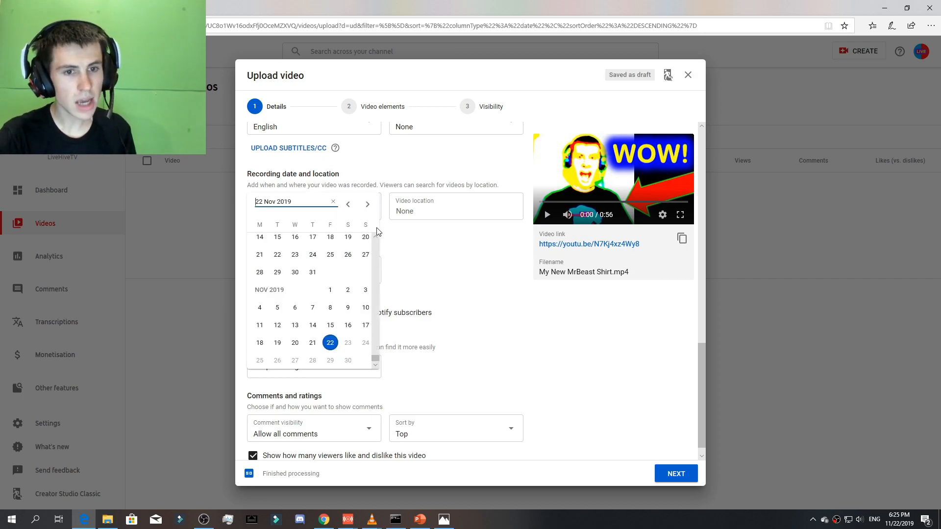
left_click(410, 257)
left_click(347, 210)
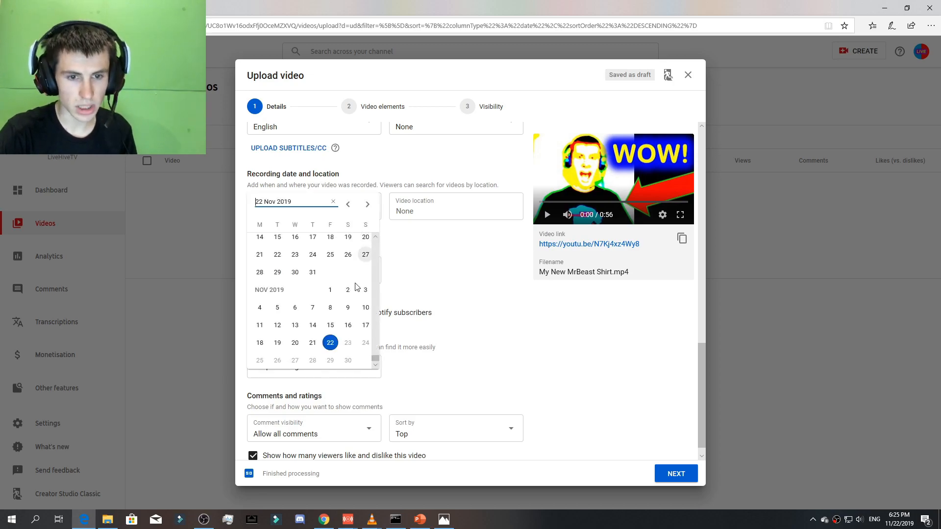
left_click(330, 343)
Search for "new zea" as the video location and choose New Zealand
left_click(415, 218)
left_click(392, 282)
type("new")
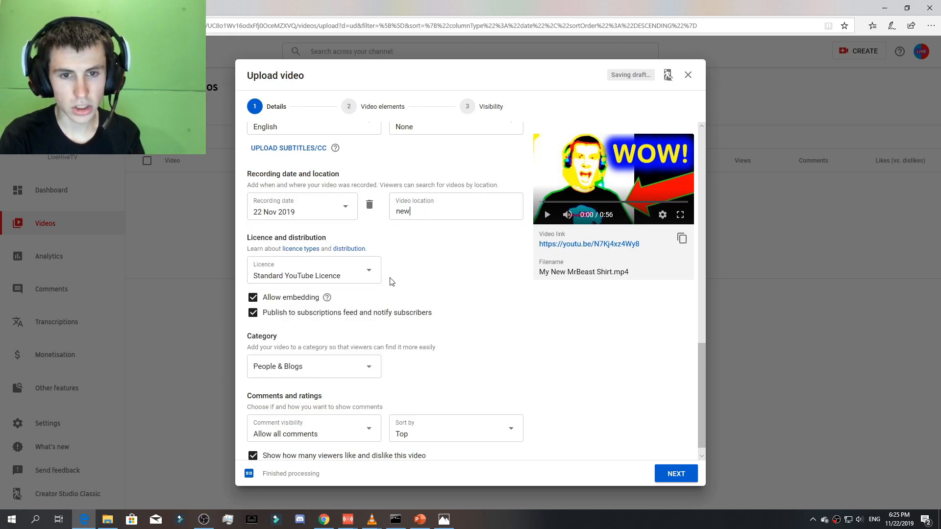
type(" zea")
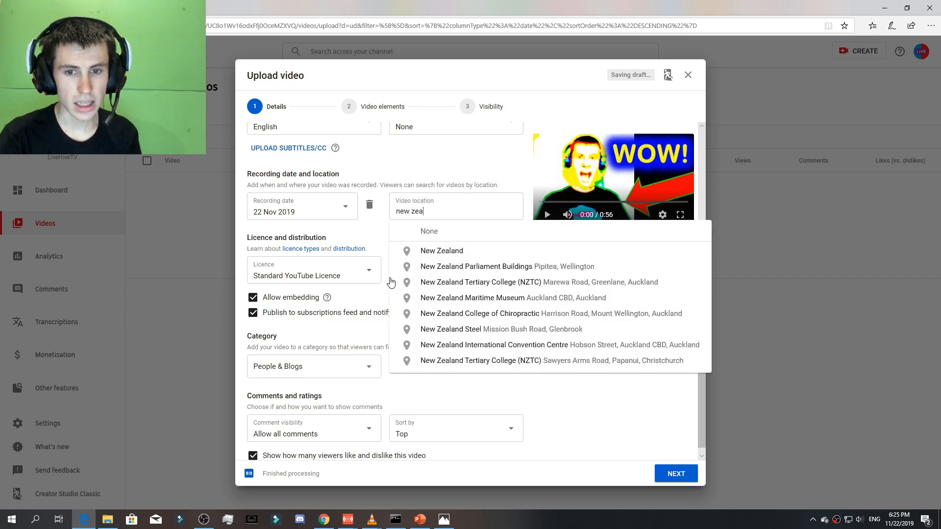
left_click(464, 250)
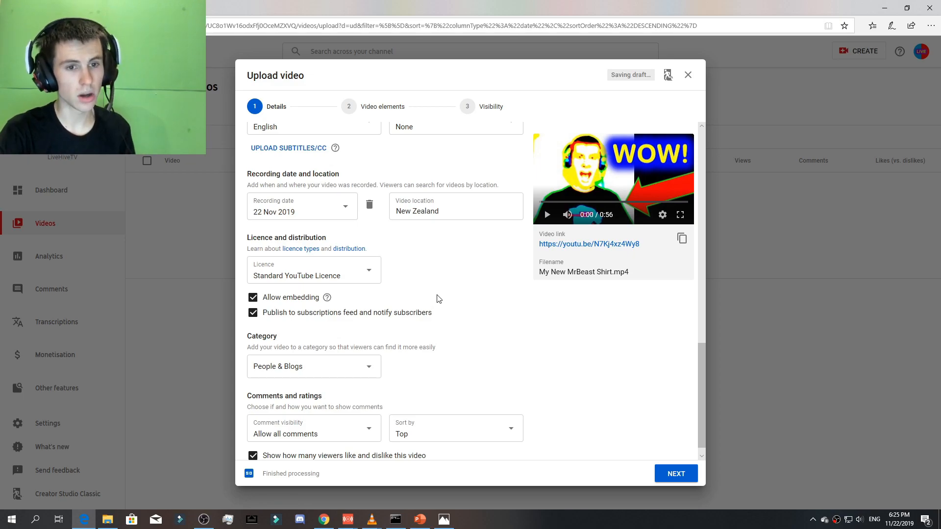
Review the available licence types and the help note on allowing embedding
scroll(435, 294, "down", 1)
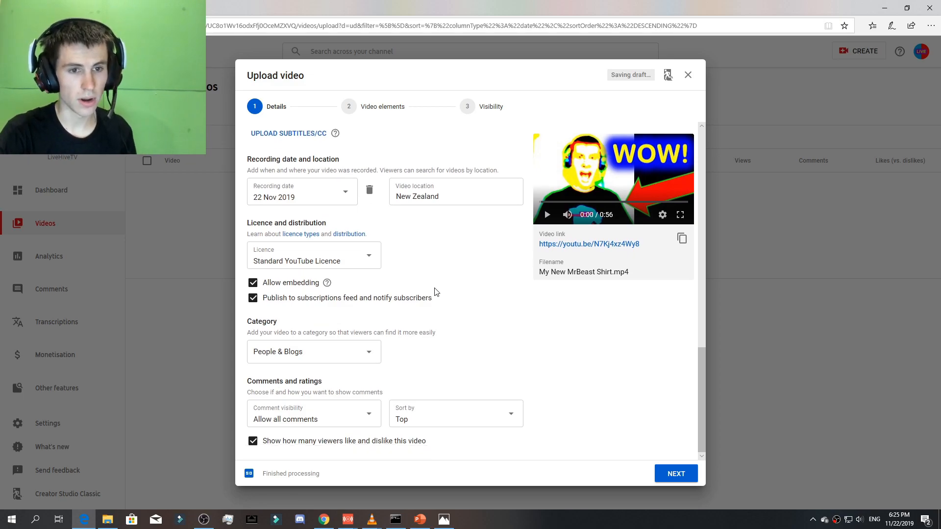
left_click(356, 263)
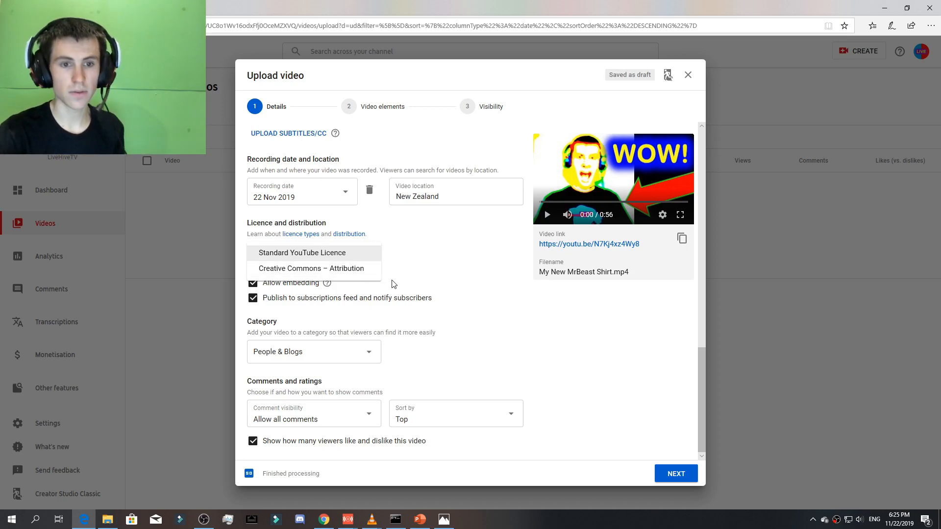
left_click(406, 285)
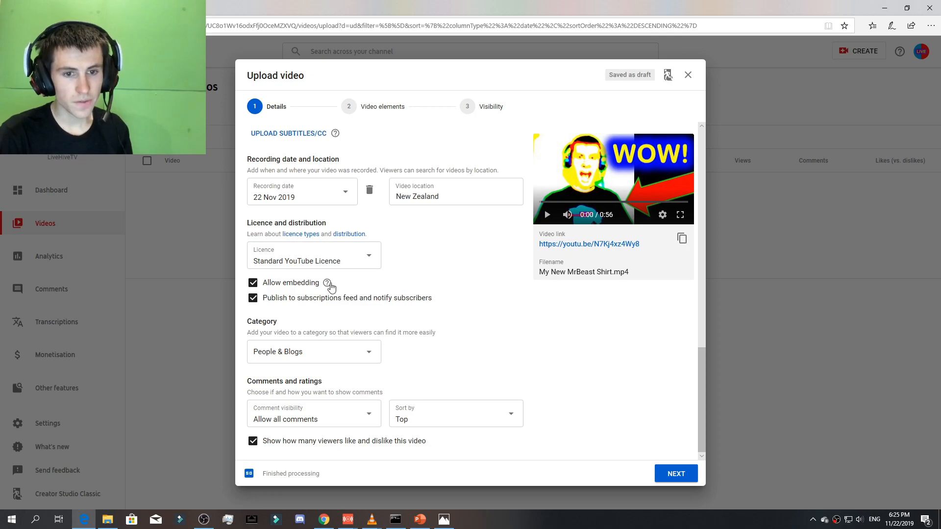
mouse_move(327, 285)
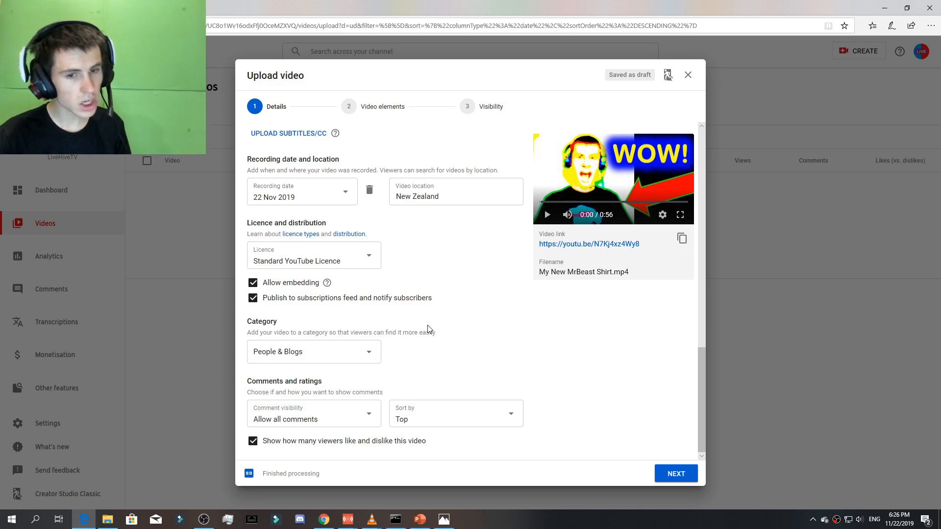
Choose People & Blogs as the video's category
left_click(356, 360)
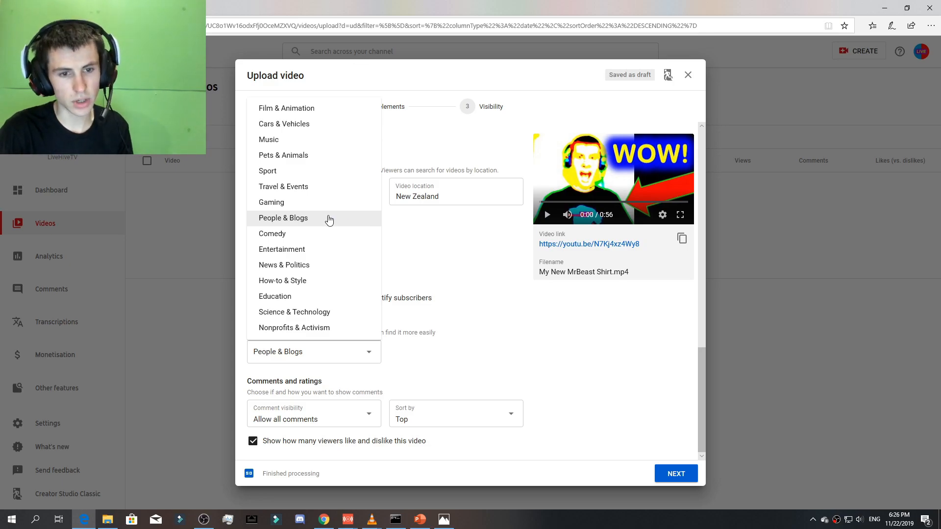
left_click(329, 220)
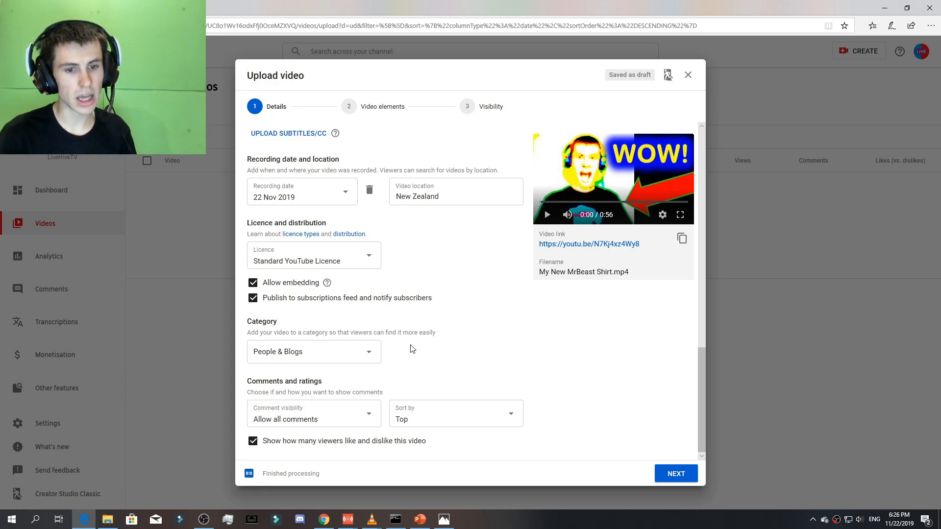
Review the comment visibility choices and the comment sort order choices
left_click(378, 415)
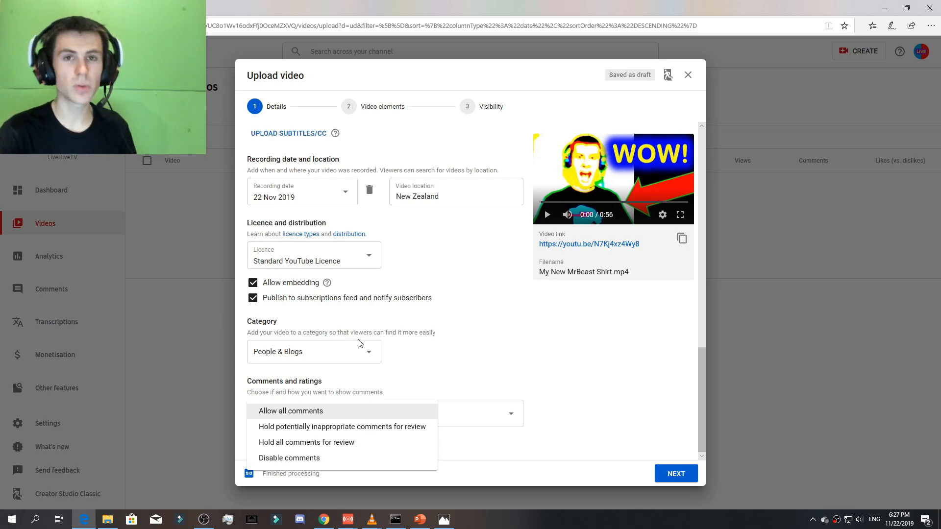
left_click(404, 385)
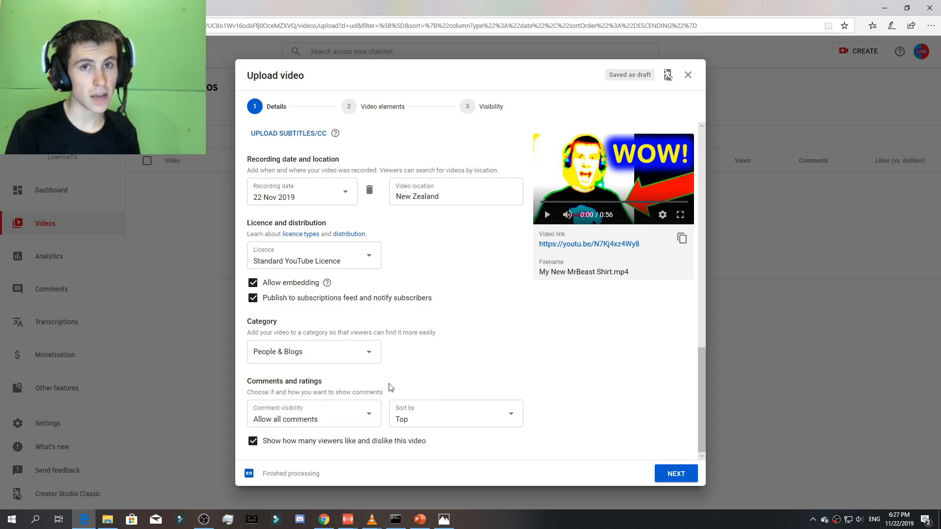
left_click(448, 422)
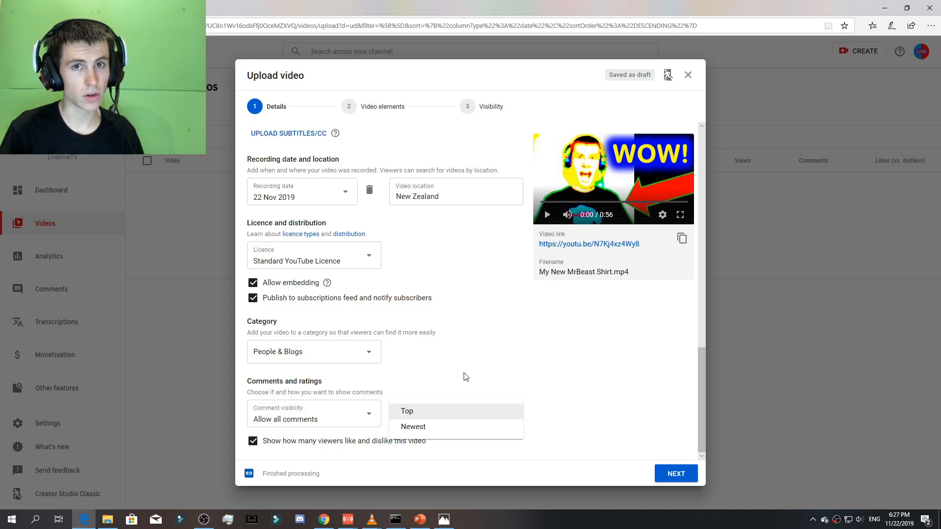
Finish the video details and continue to the Video elements stage of the upload
scroll(461, 372, "up", 10)
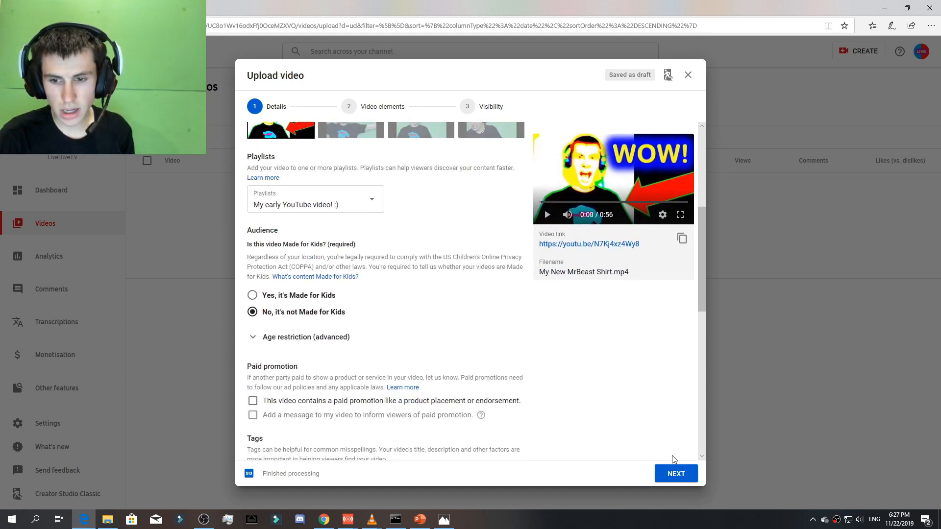
left_click(674, 476)
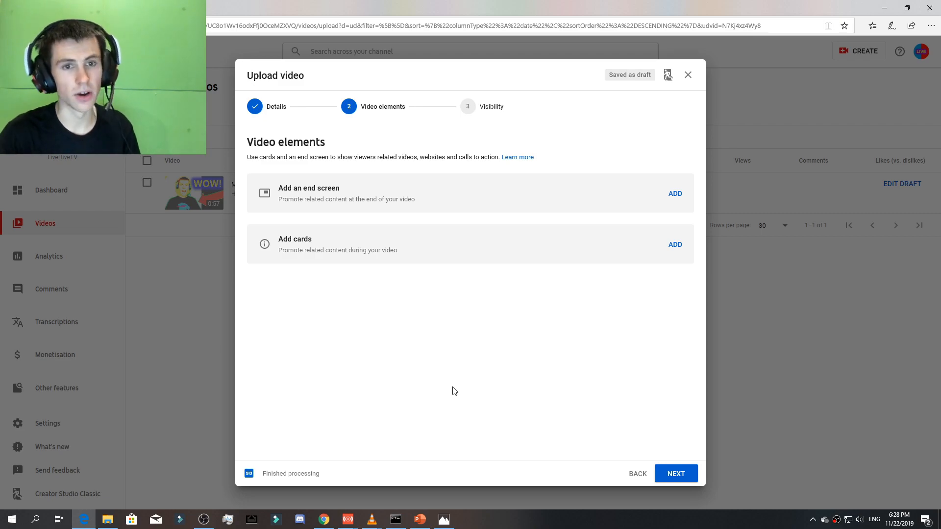
Continue to the Visibility stage of the upload without adding an end screen or cards
left_click(676, 474)
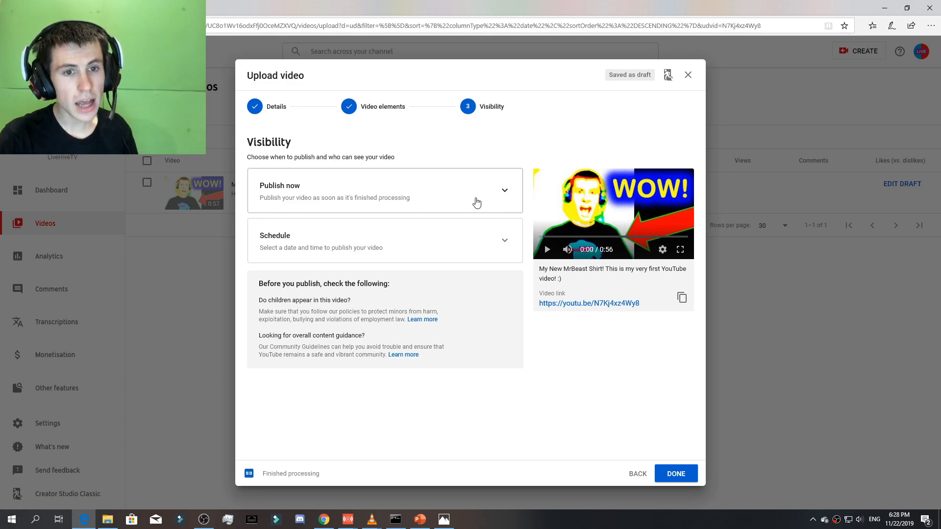
Try the Private, Unlisted and Public choices for publishing the video immediately
left_click(474, 201)
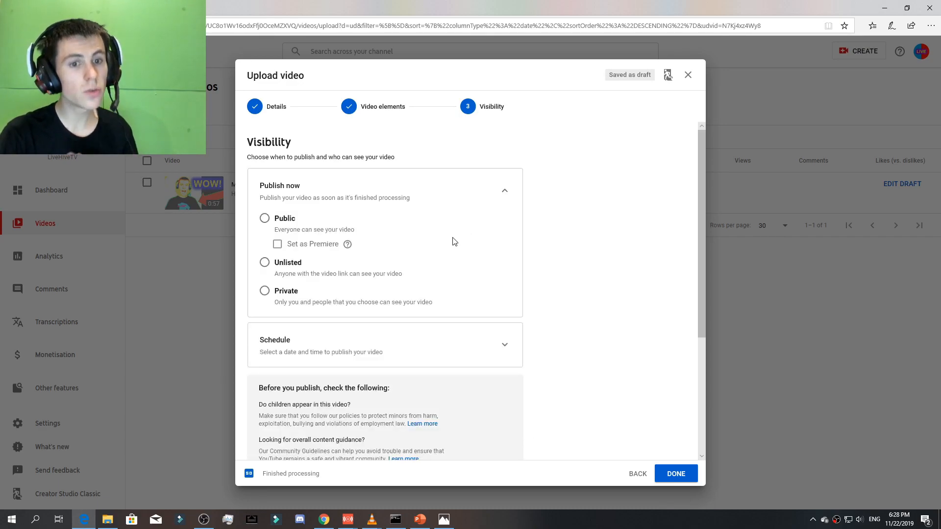
left_click(290, 295)
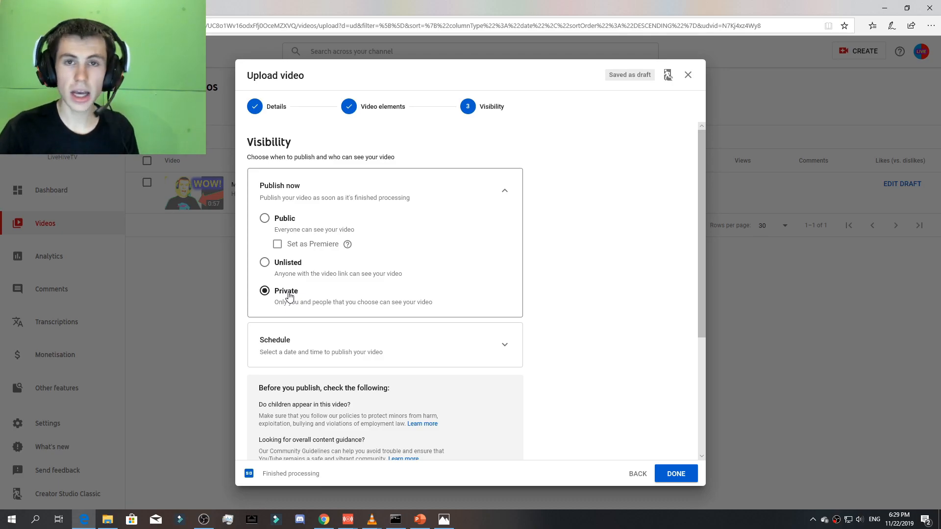
left_click(294, 269)
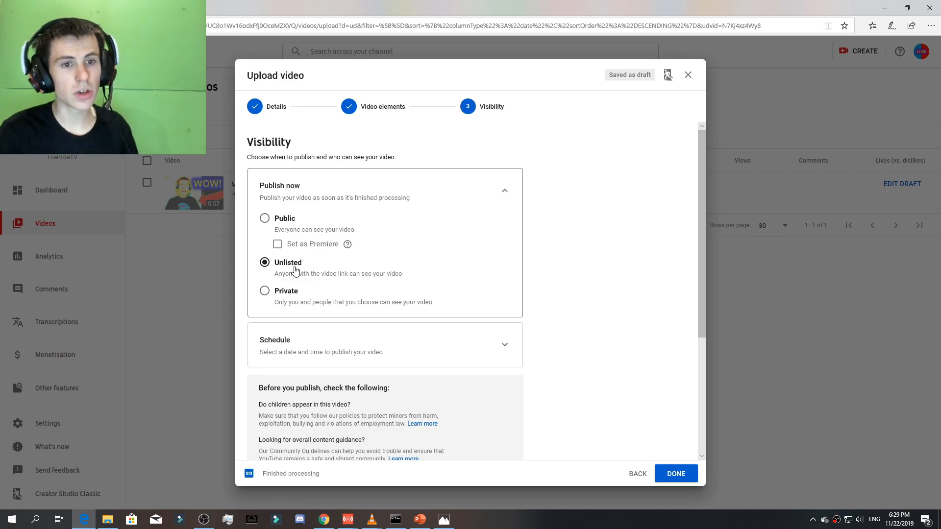
left_click(280, 221)
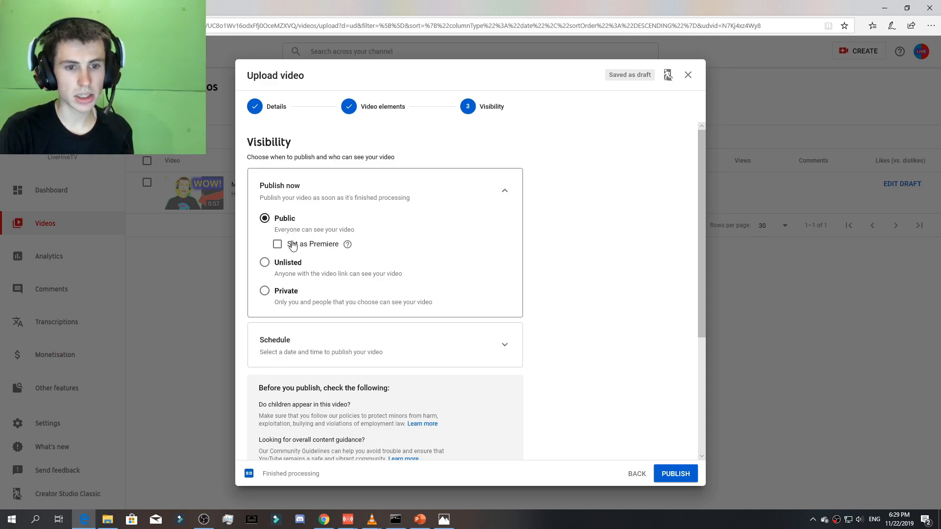
scroll(297, 249, "down", 2)
scroll(296, 248, "up", 2)
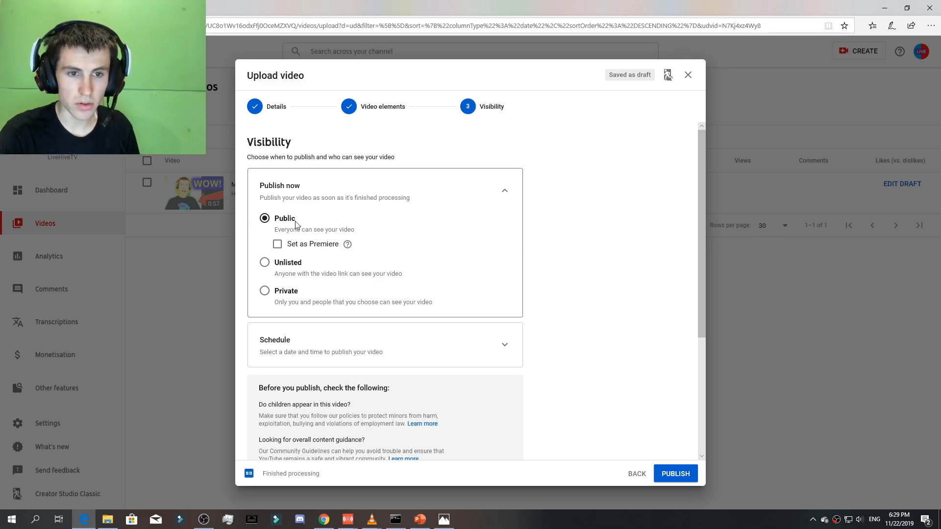
Schedule the video to be published as public on 22 Nov 2019 at 20:00
left_click(328, 338)
left_click(313, 289)
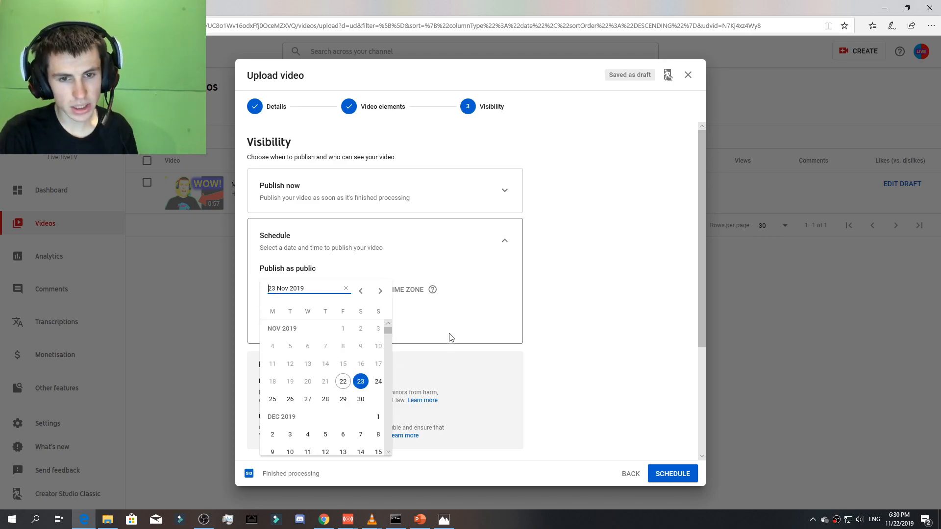
left_click(453, 329)
left_click(312, 292)
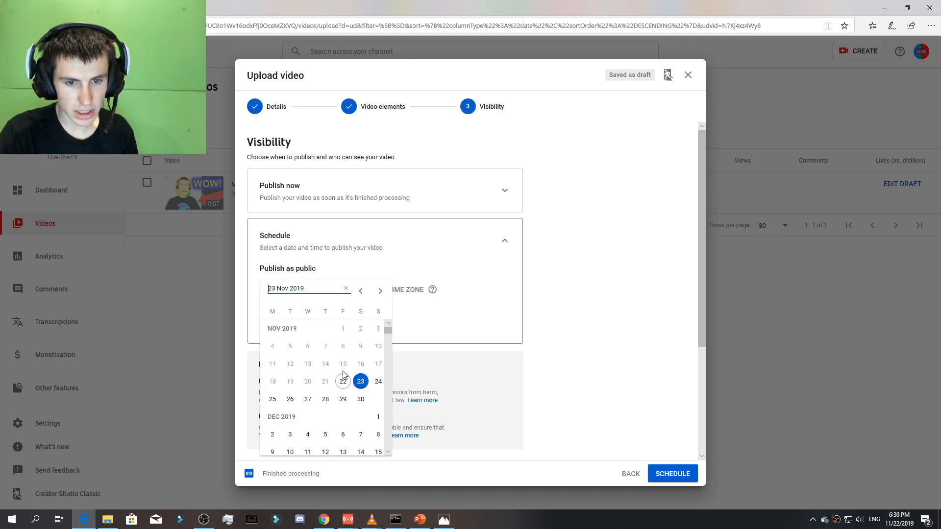
left_click(343, 382)
left_click(344, 296)
scroll(360, 217, "down", 3)
scroll(360, 217, "down", 20)
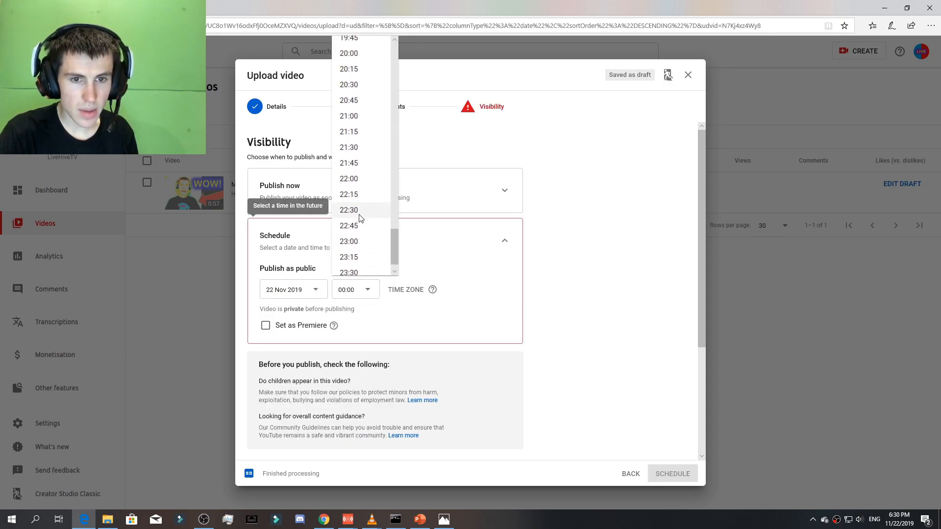
scroll(362, 196, "up", 3)
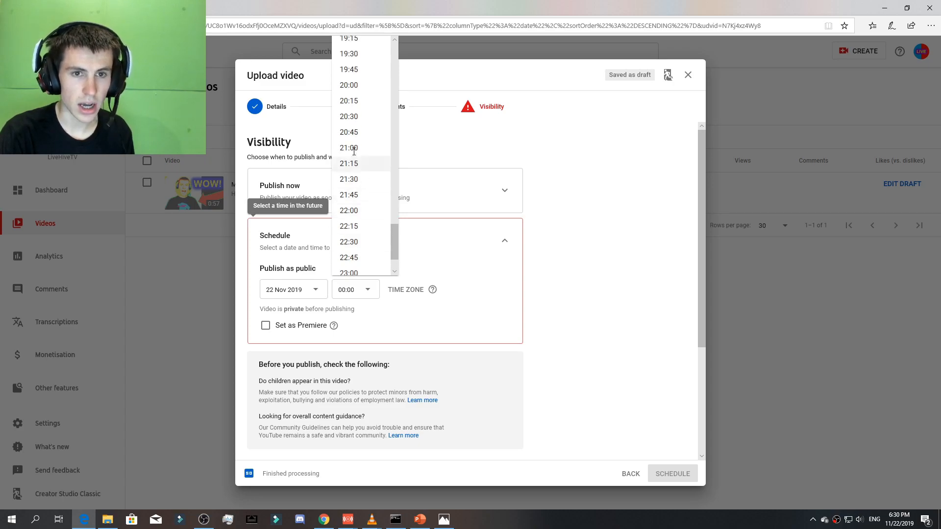
left_click(363, 121)
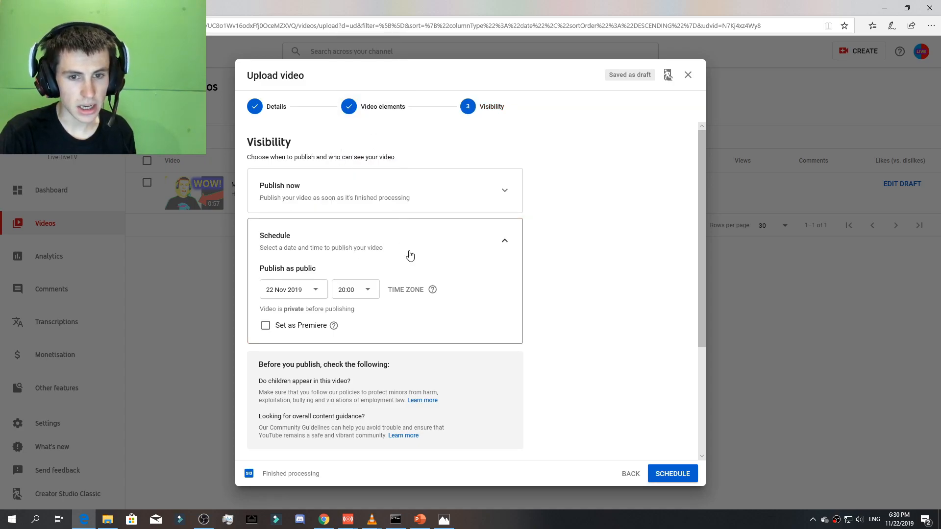
mouse_move(435, 291)
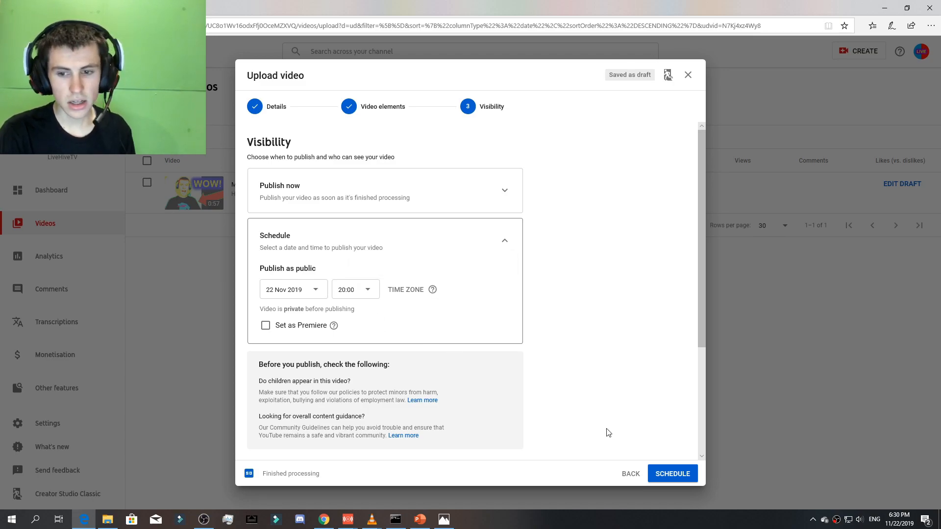
left_click(679, 480)
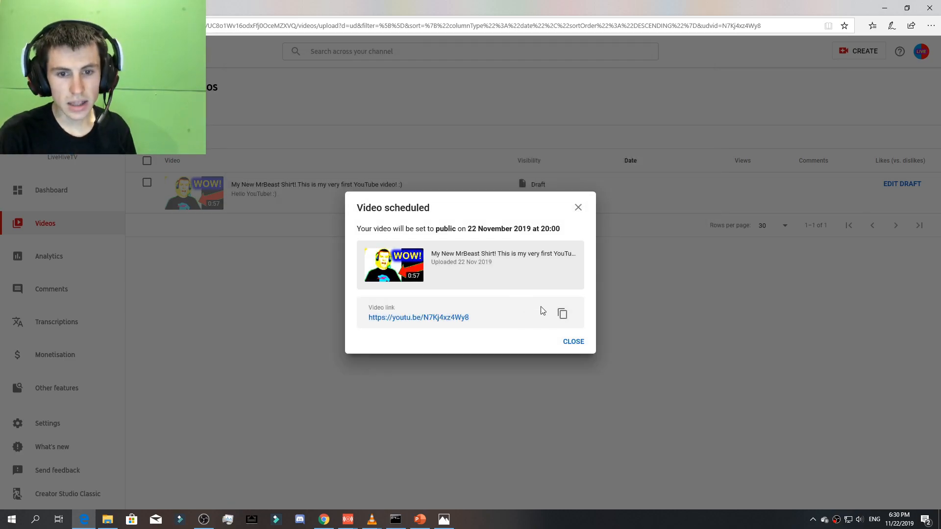
Copy the scheduled video's link and close the scheduling confirmation to return to the channel's video list
left_click(562, 314)
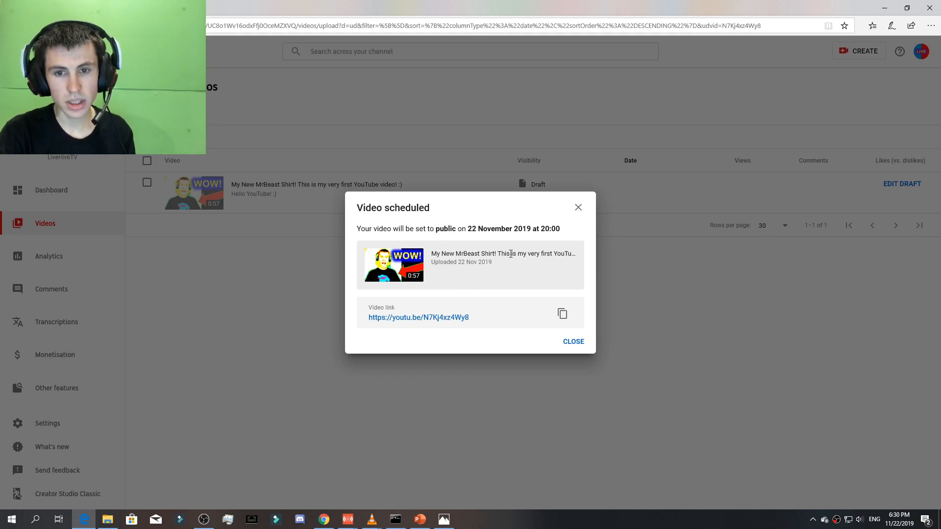
left_click(573, 344)
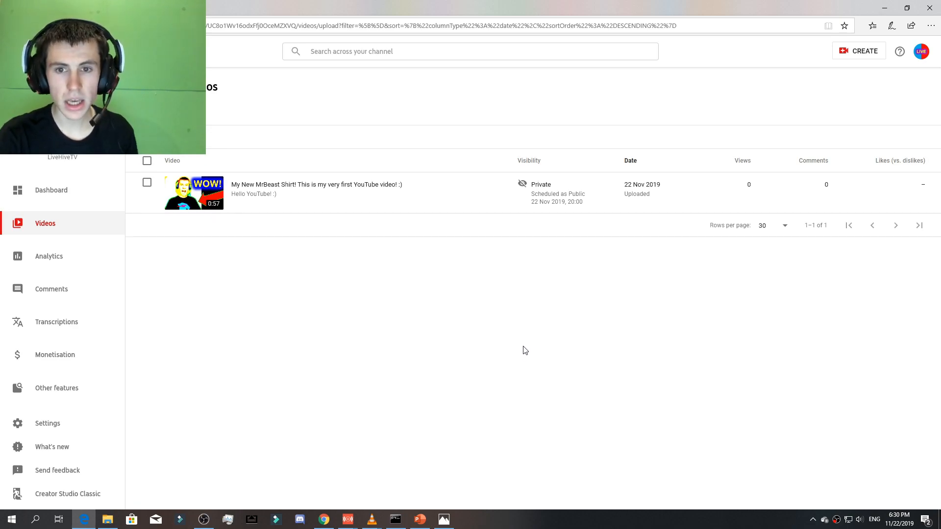
mouse_move(523, 188)
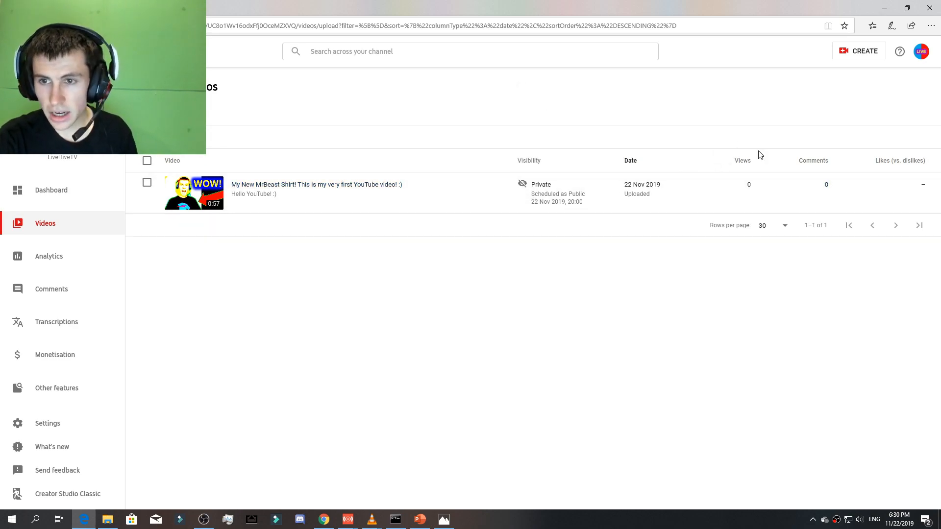